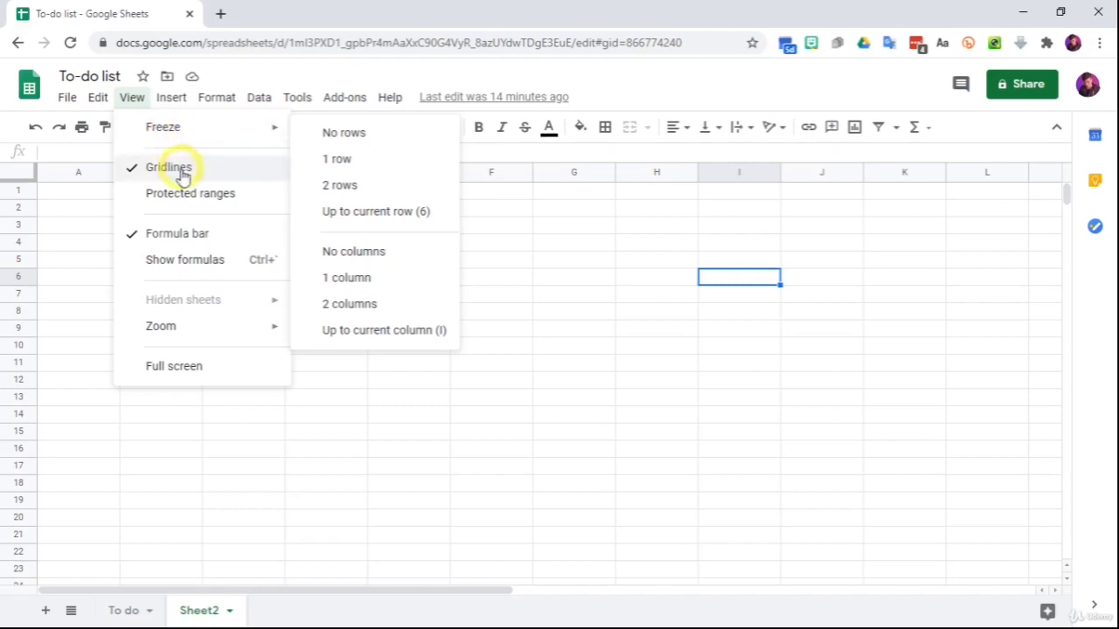
Hide the gridlines on Sheet2 and show them again.
left_click(181, 174)
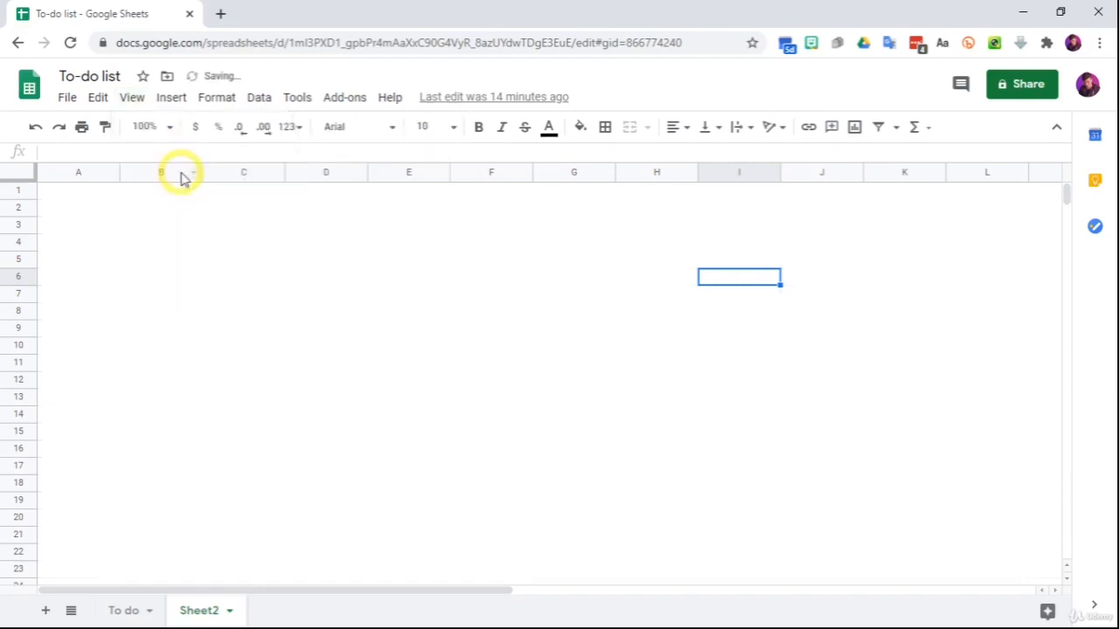
left_click(132, 98)
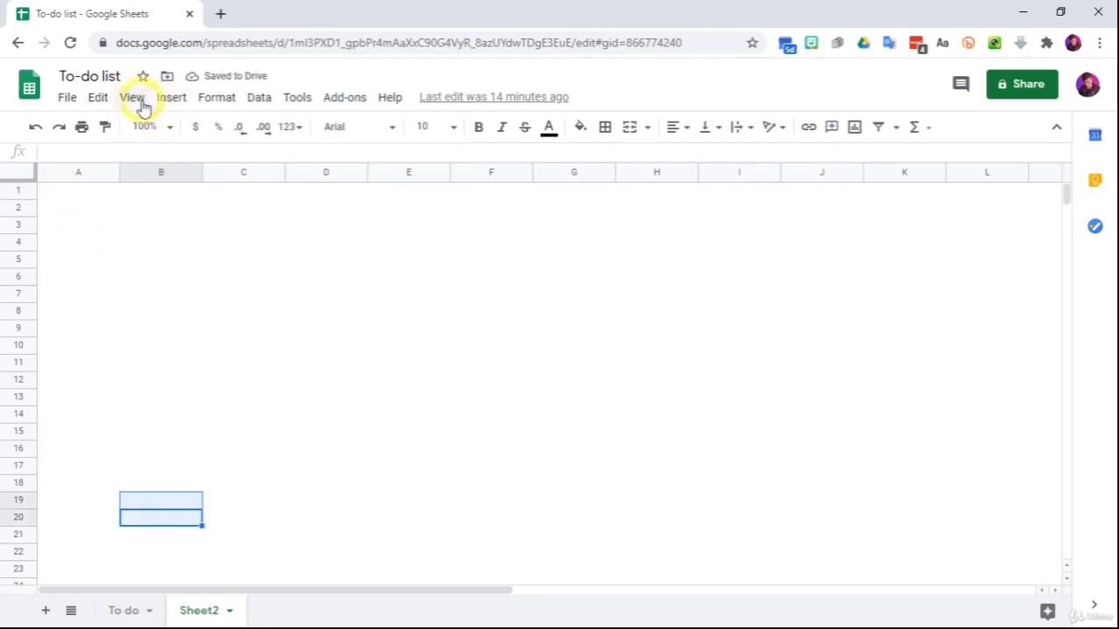
left_click(132, 97)
left_click(134, 170)
Enter the column headers Number, First Name, Last Name and Phone Number in cells A1 to D1.
left_click(76, 194)
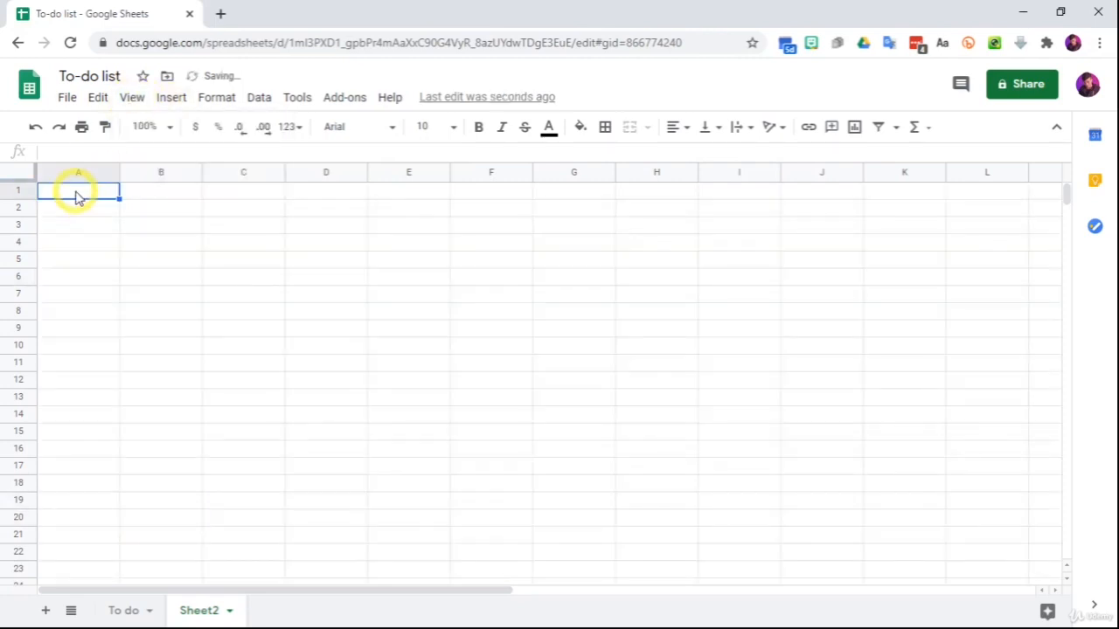
type("Number")
key("Tab")
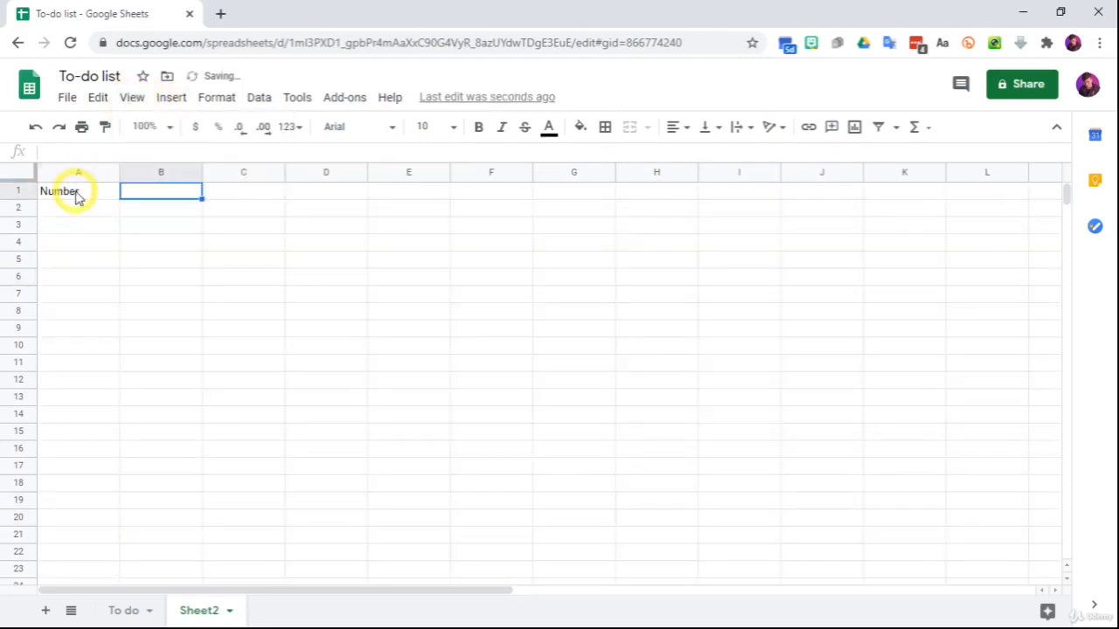
type("First Name")
key("Tab")
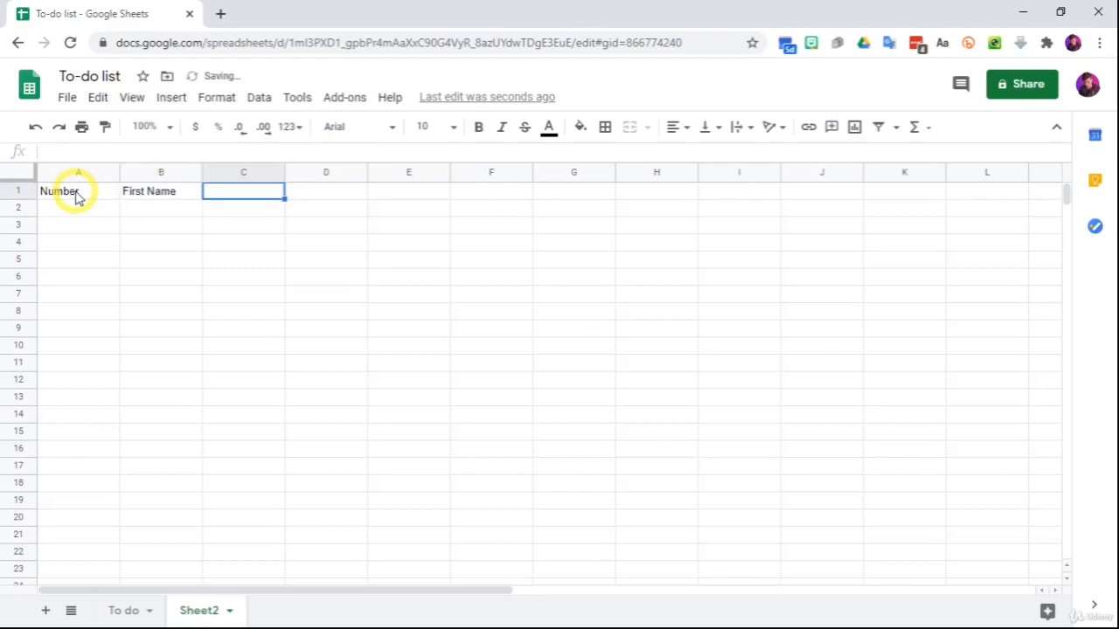
type("Last Name")
key("Tab")
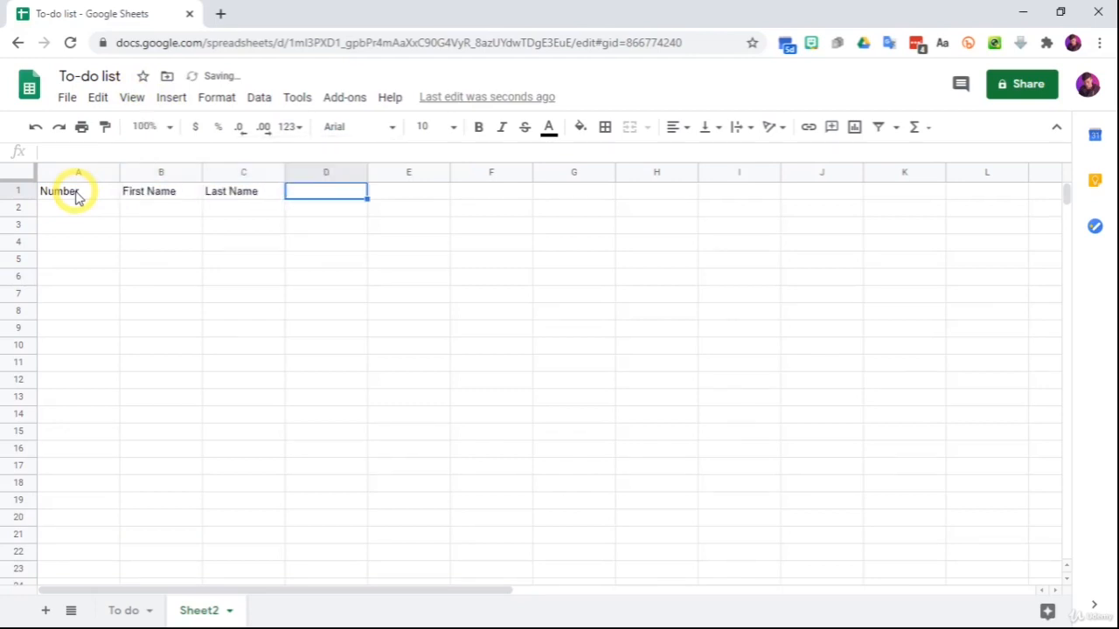
type("P")
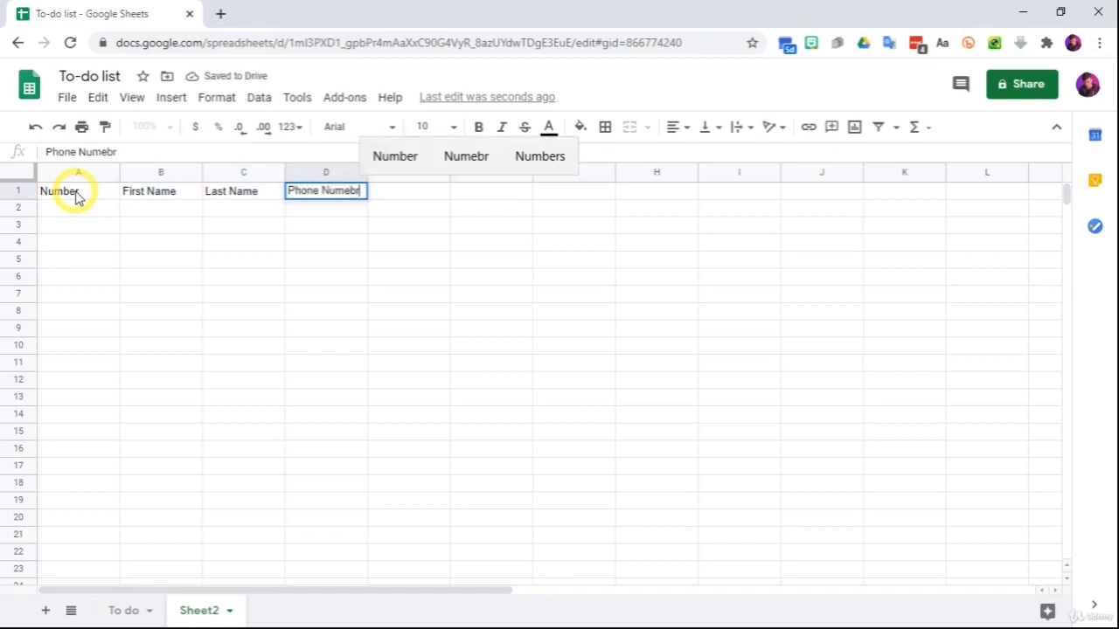
type("hone Numebr")
key("Up")
key("Return")
key("Return")
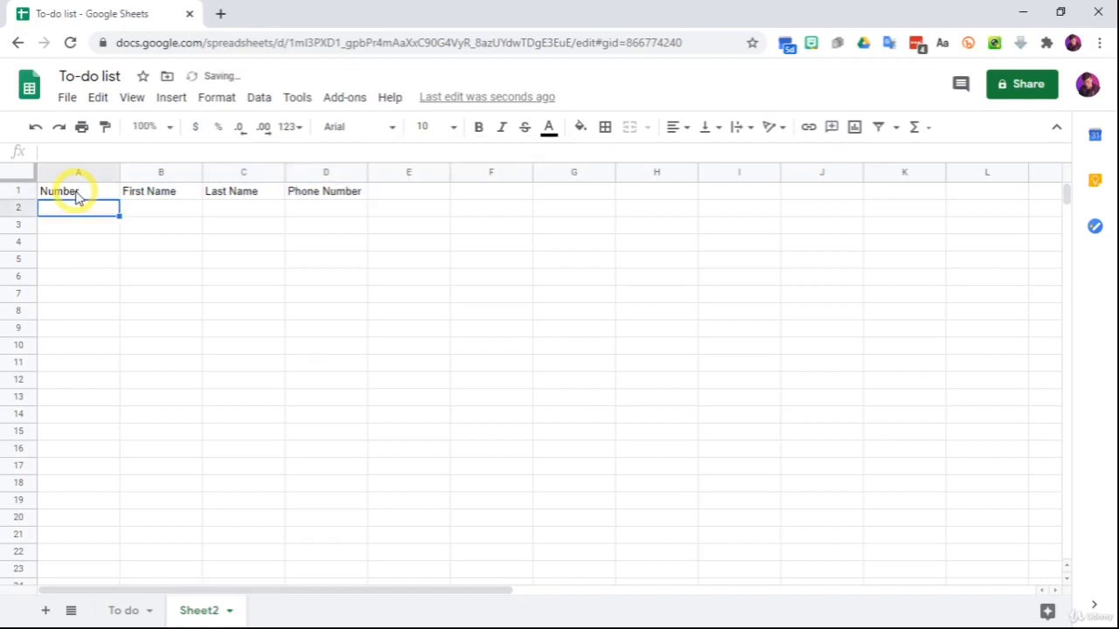
Number the rows in the Number column from 1 to 13 in cells A2 to A14.
type("1")
key("Return")
key("Up")
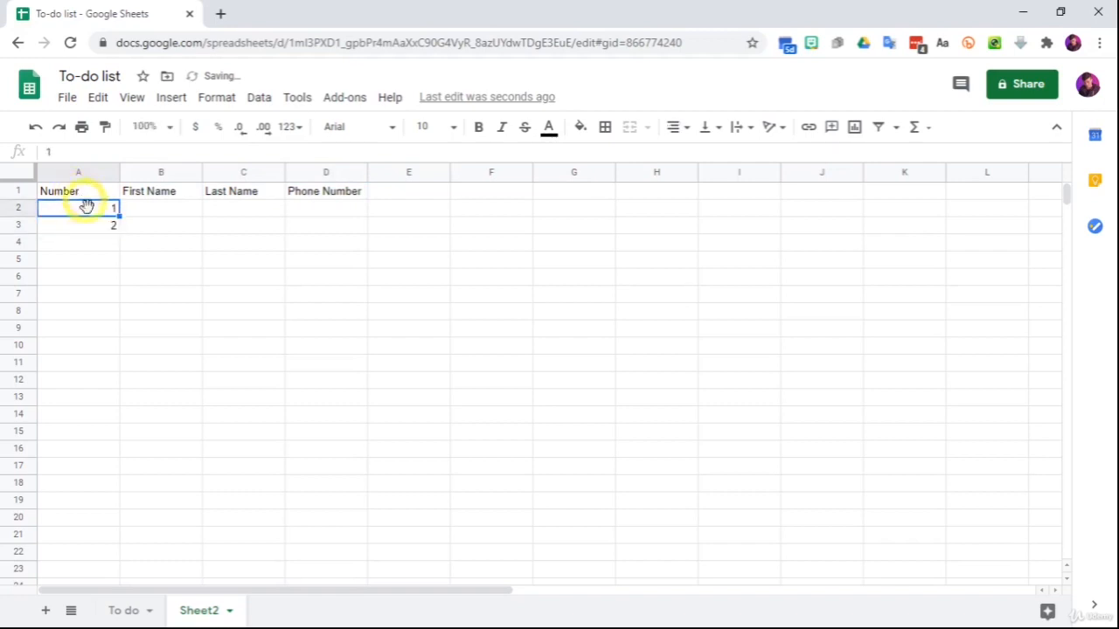
left_click_drag(87, 205, 102, 418)
Enter three different first names in cells B2 to B4.
left_click(173, 219)
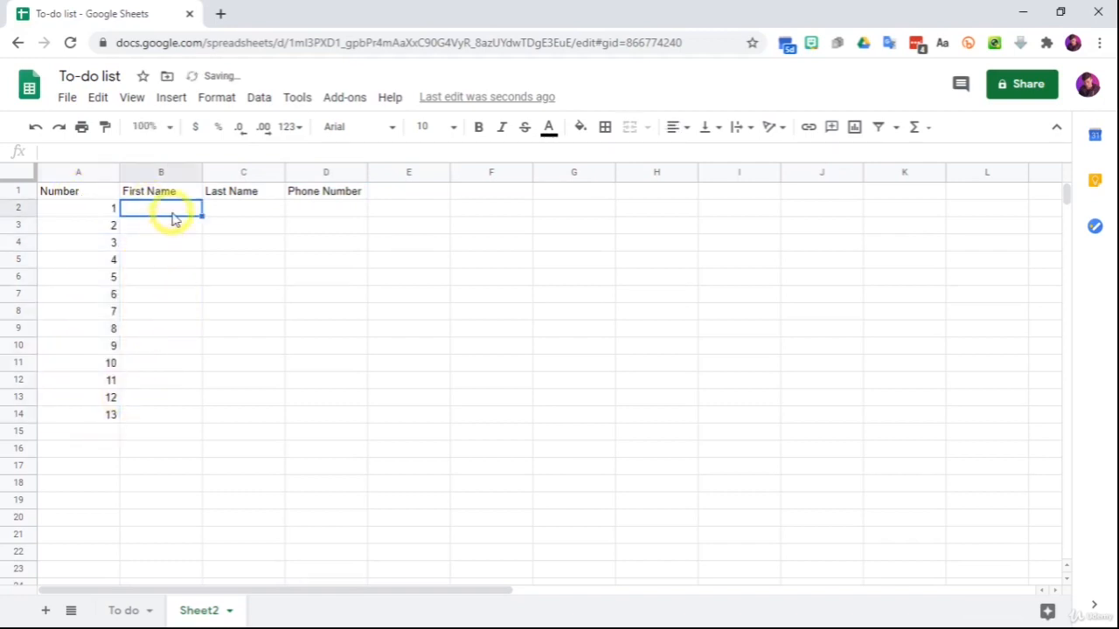
type("TOm")
key("BackSpace")
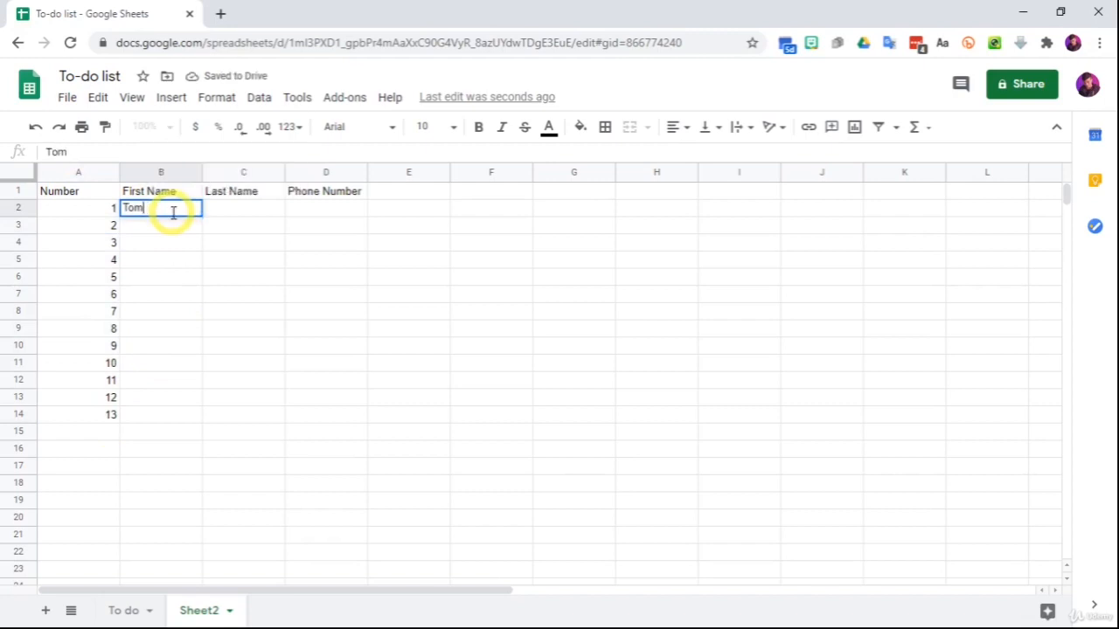
key("Return")
type("Ali")
key("Return")
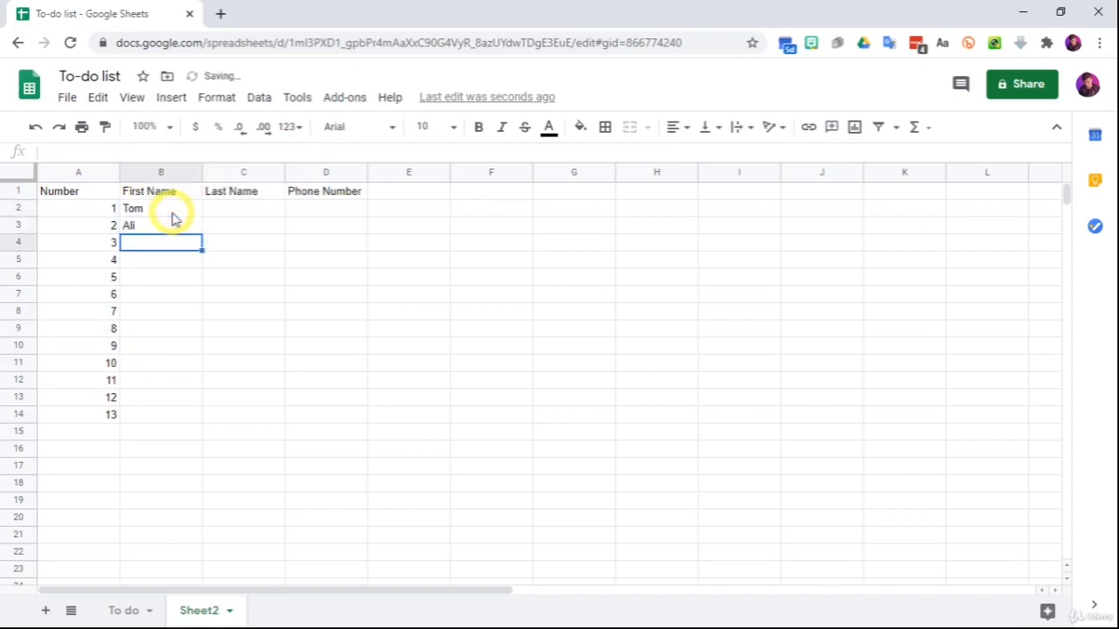
type("Khan")
key("Return")
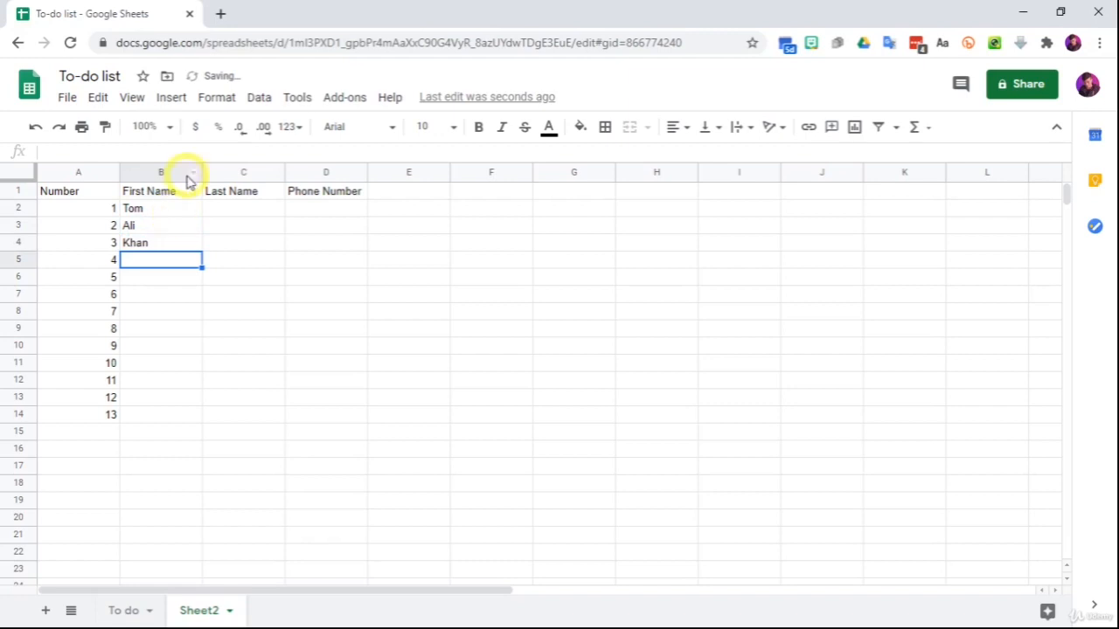
Fill the three first names down the First Name column as a repeating pattern through B14.
left_click_drag(169, 192, 148, 215)
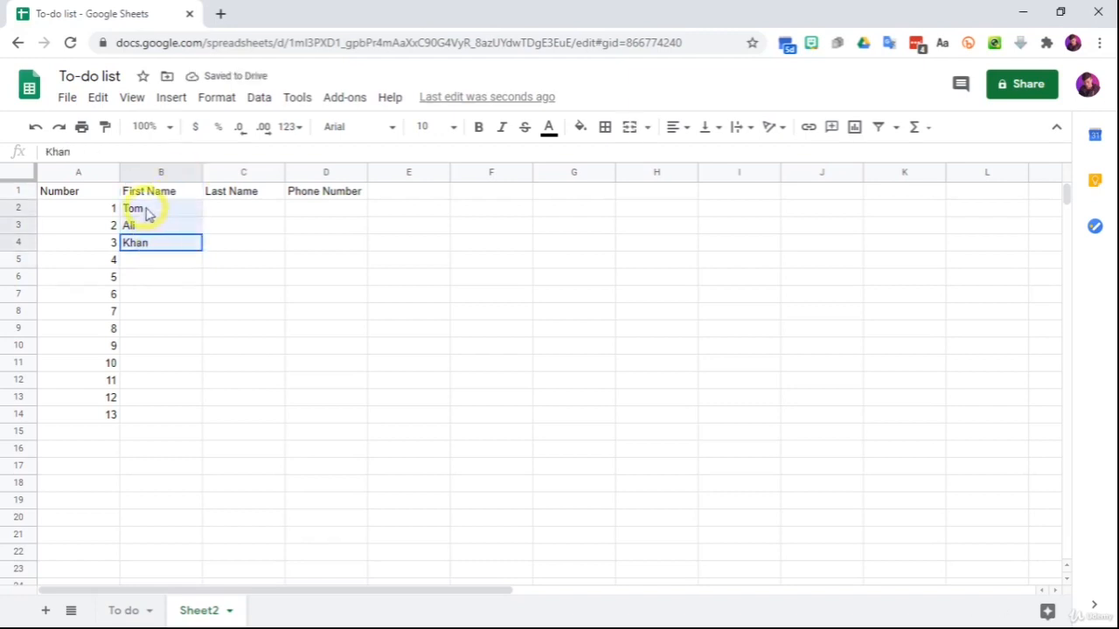
left_click_drag(207, 250, 202, 277)
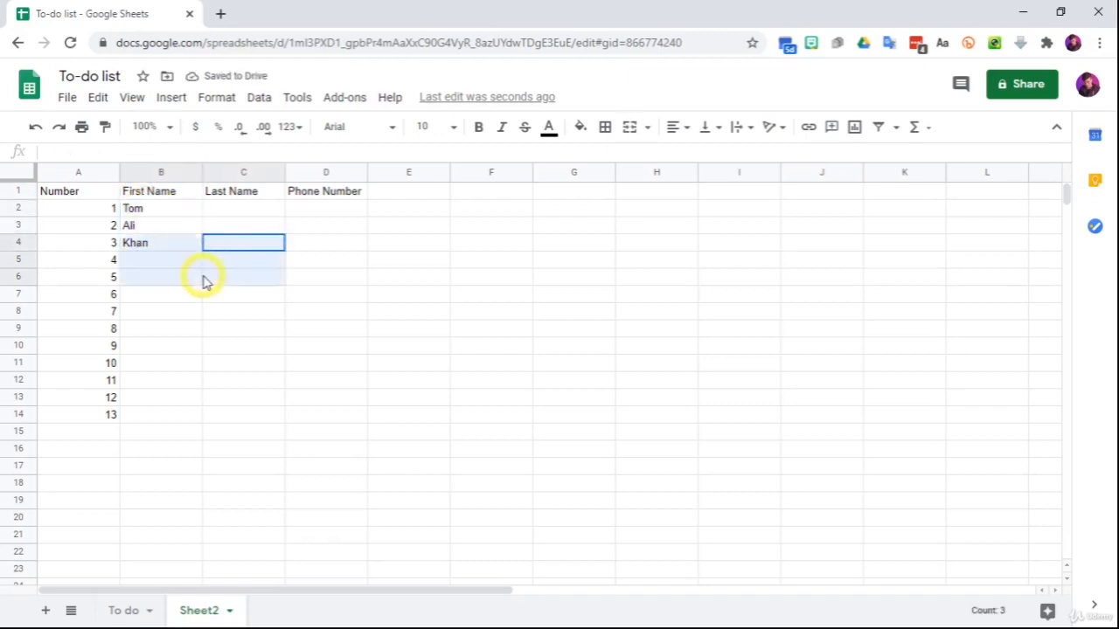
left_click_drag(175, 211, 201, 421)
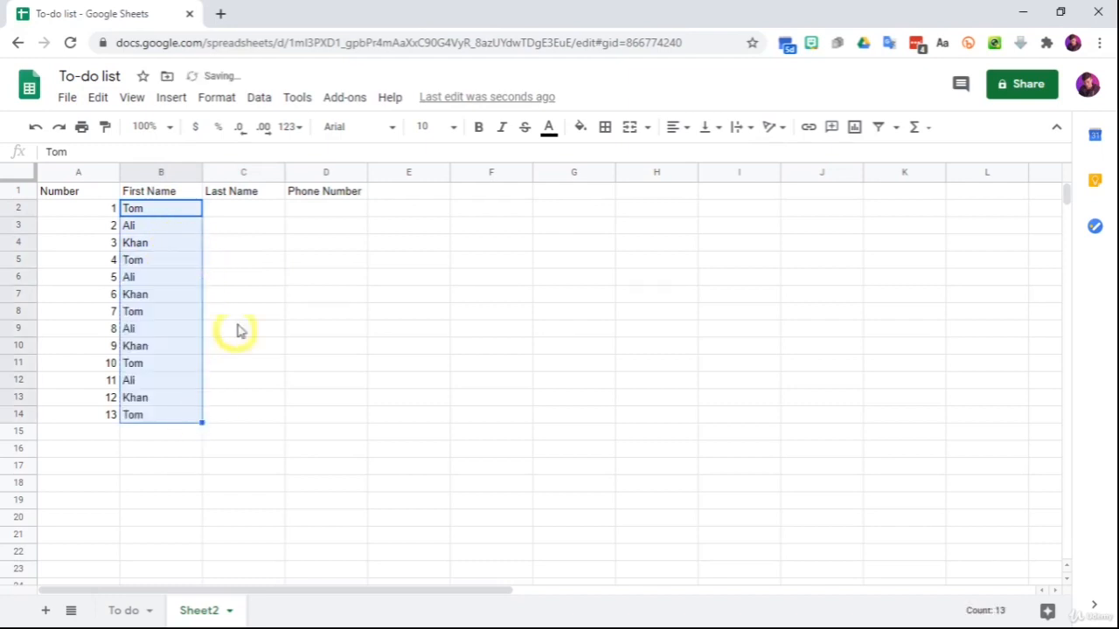
Enter three last names in cells C2 to C4 and fill them down the Last Name column through C14.
left_click(248, 217)
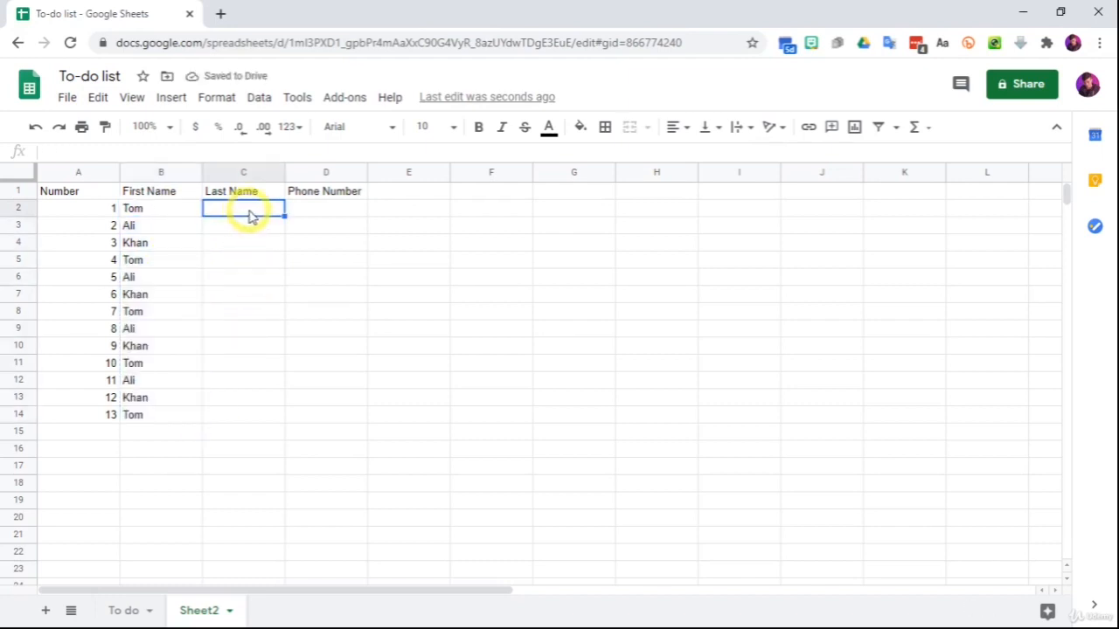
type("Gat")
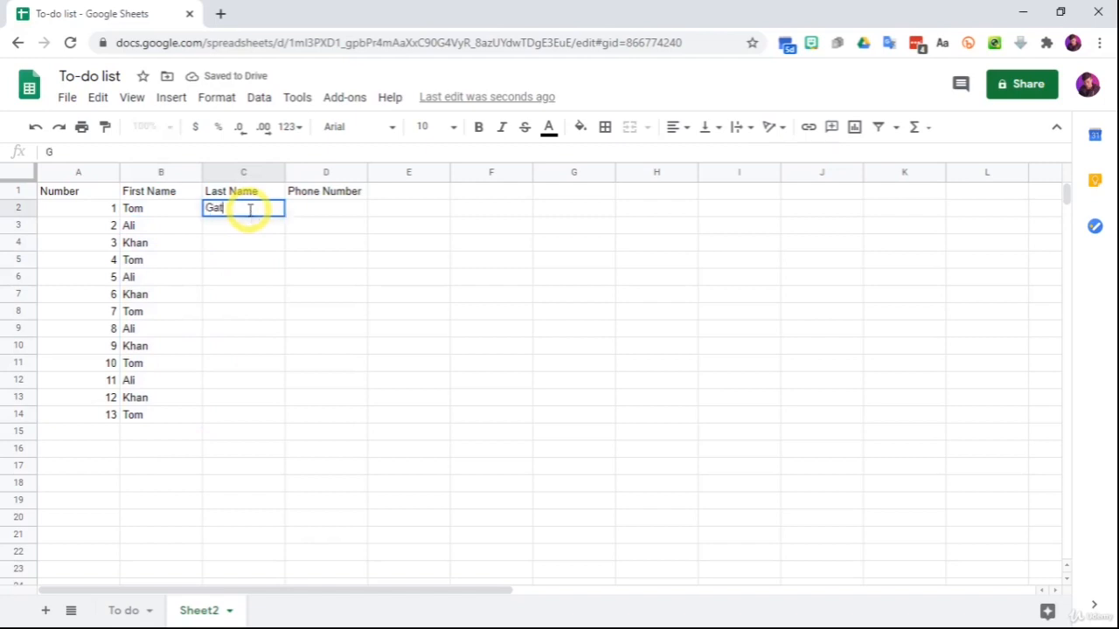
type("es")
key("Return")
type("Jo")
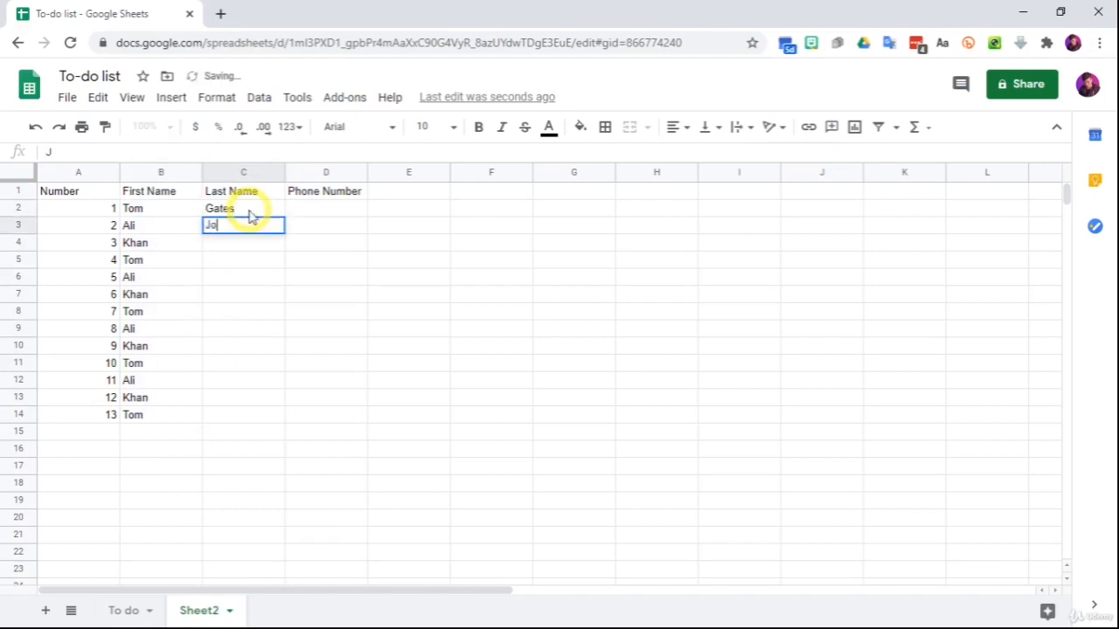
type("bs")
key("Return")
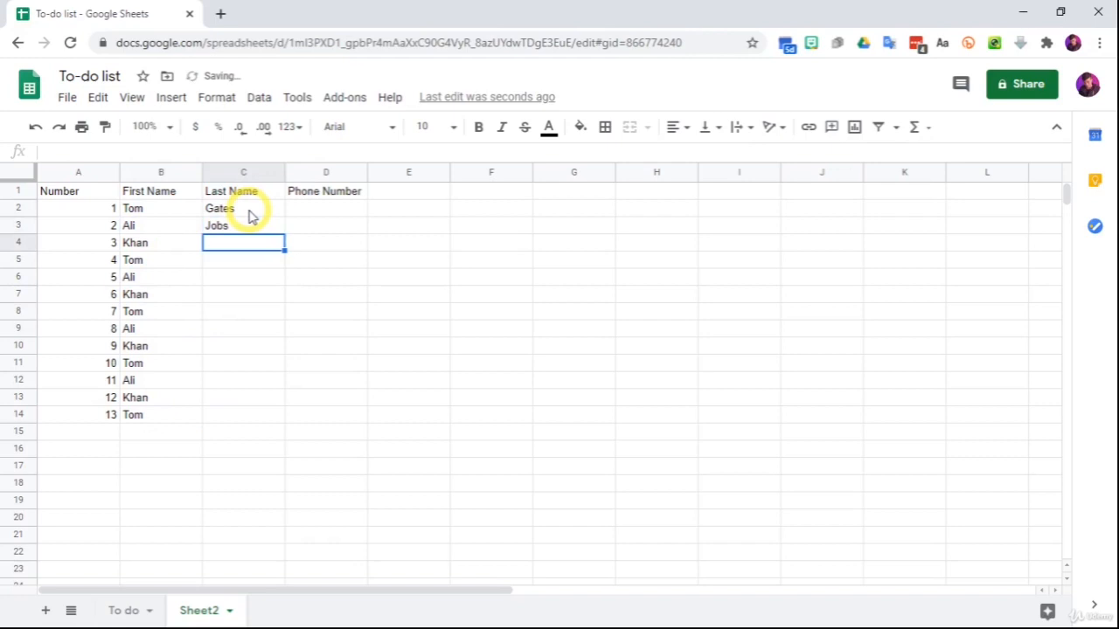
key("Return")
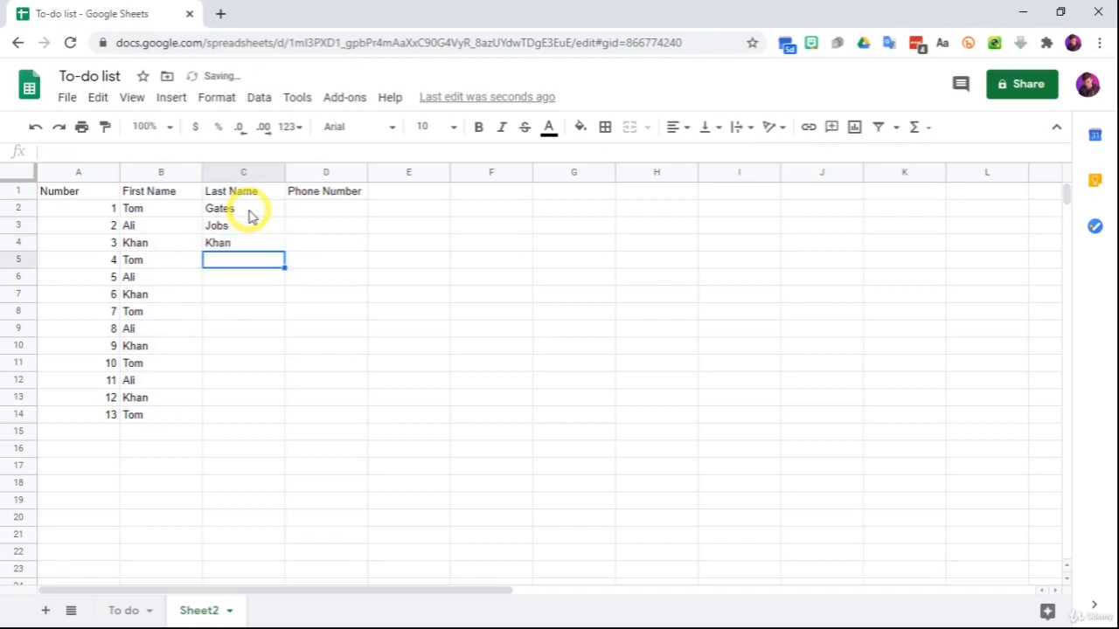
mouse_move(248, 216)
left_mouse_down()
mouse_move(257, 412)
mouse_move(245, 227)
left_mouse_up()
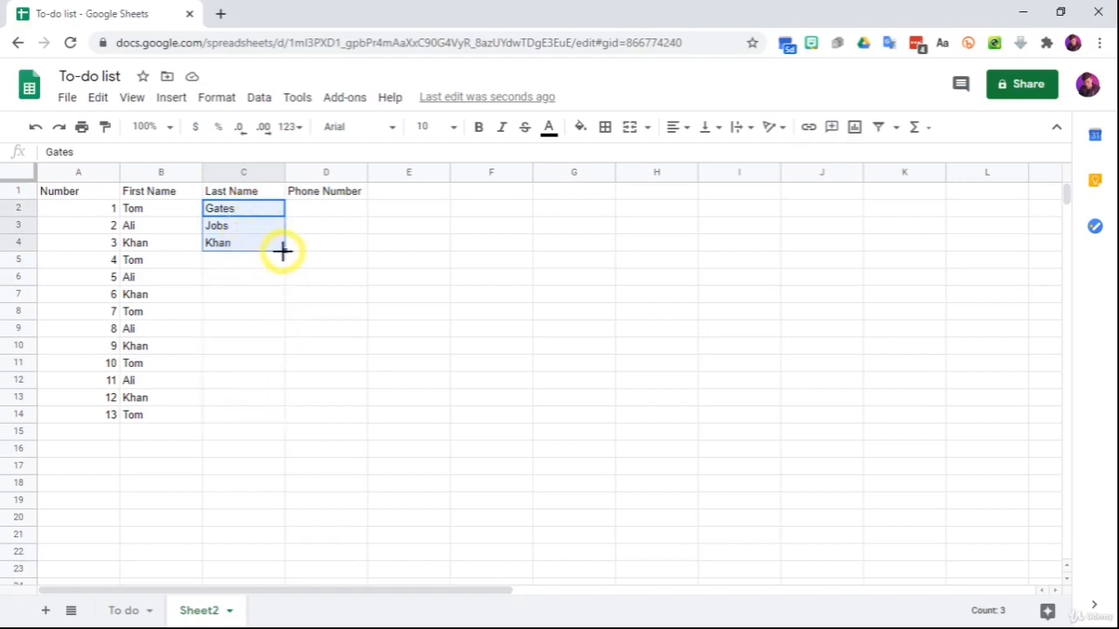
double_click(282, 251)
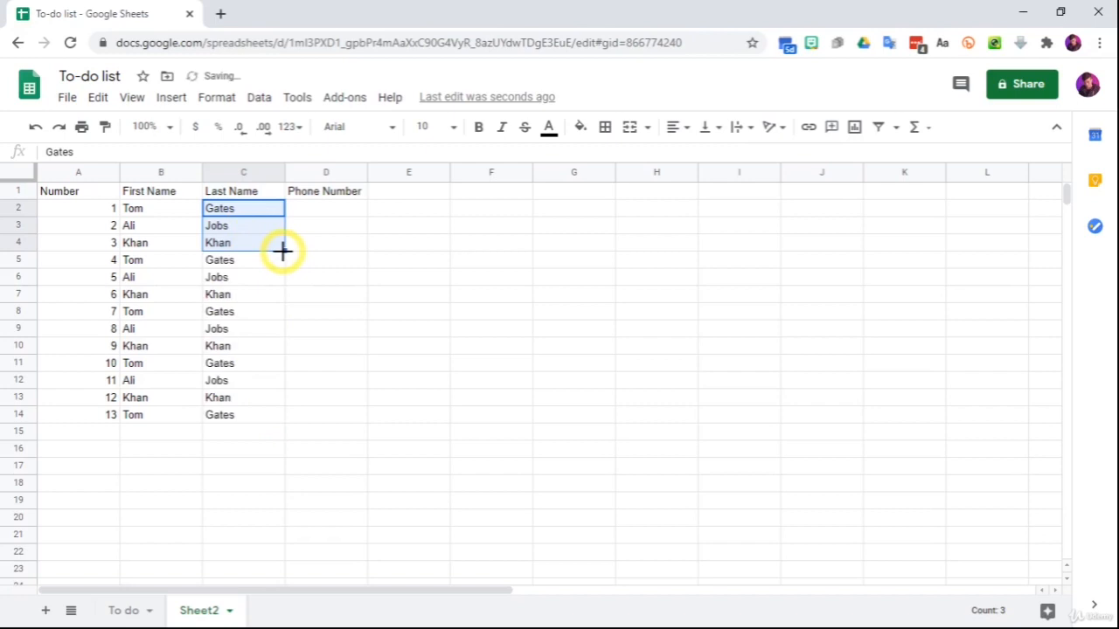
Enter a ten-digit phone number in cell D2 and copy it down the Phone Number column through D14.
left_click(323, 216)
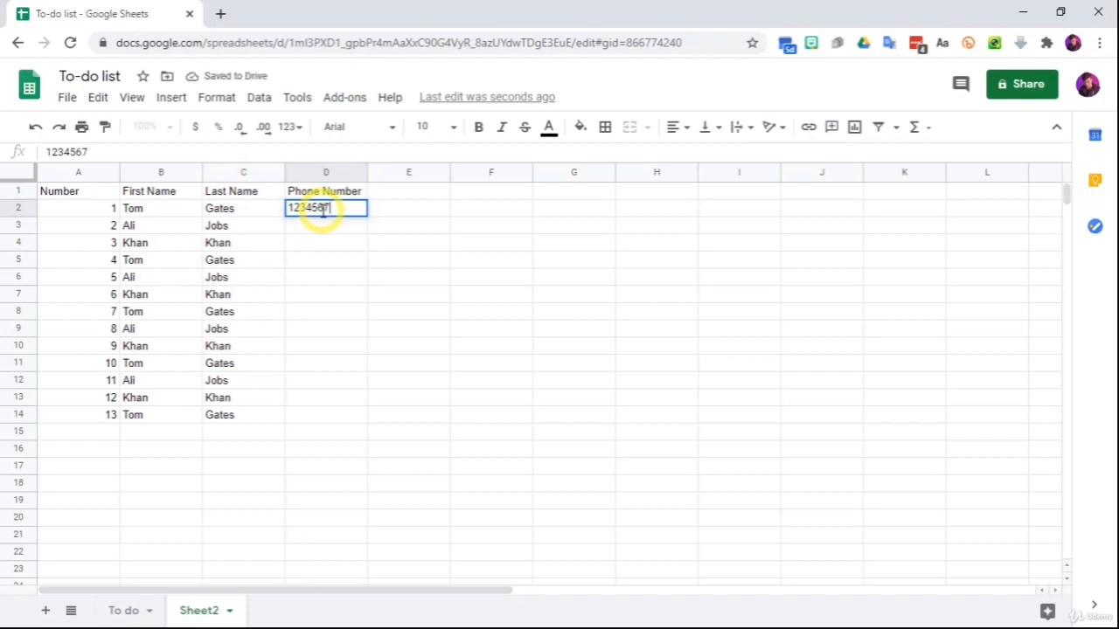
type("1234567890")
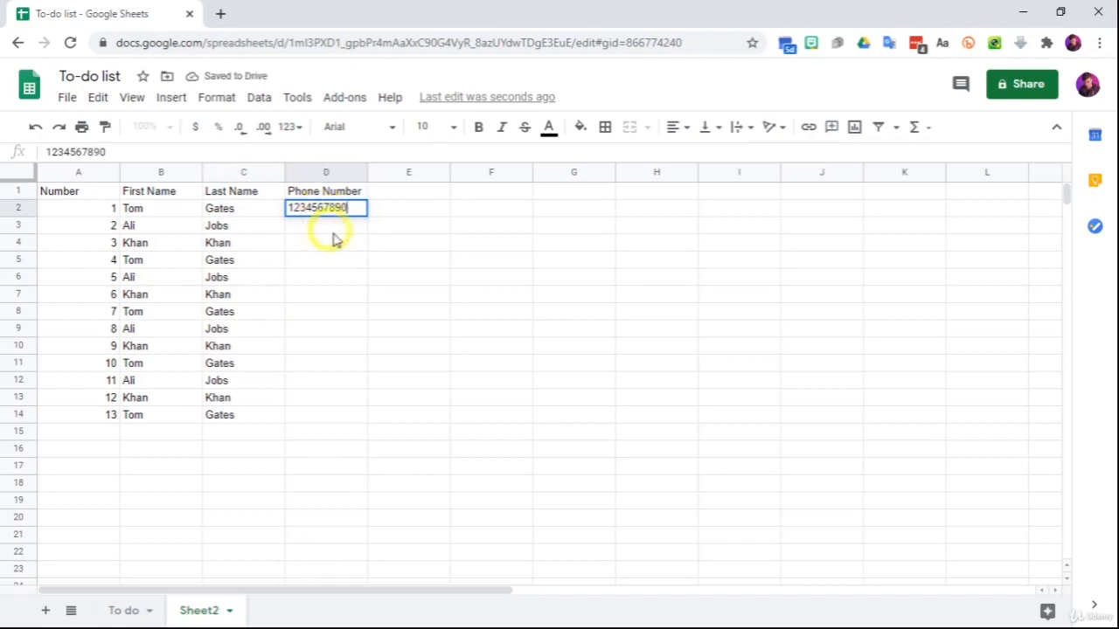
key("Return")
left_click(349, 215)
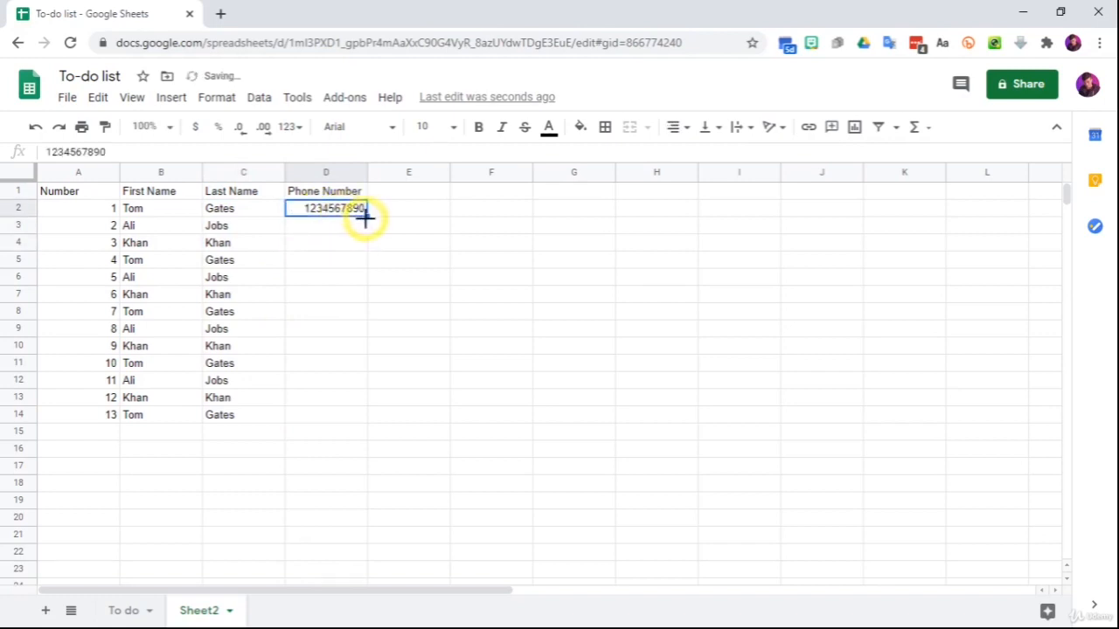
double_click(364, 216)
left_click(349, 277)
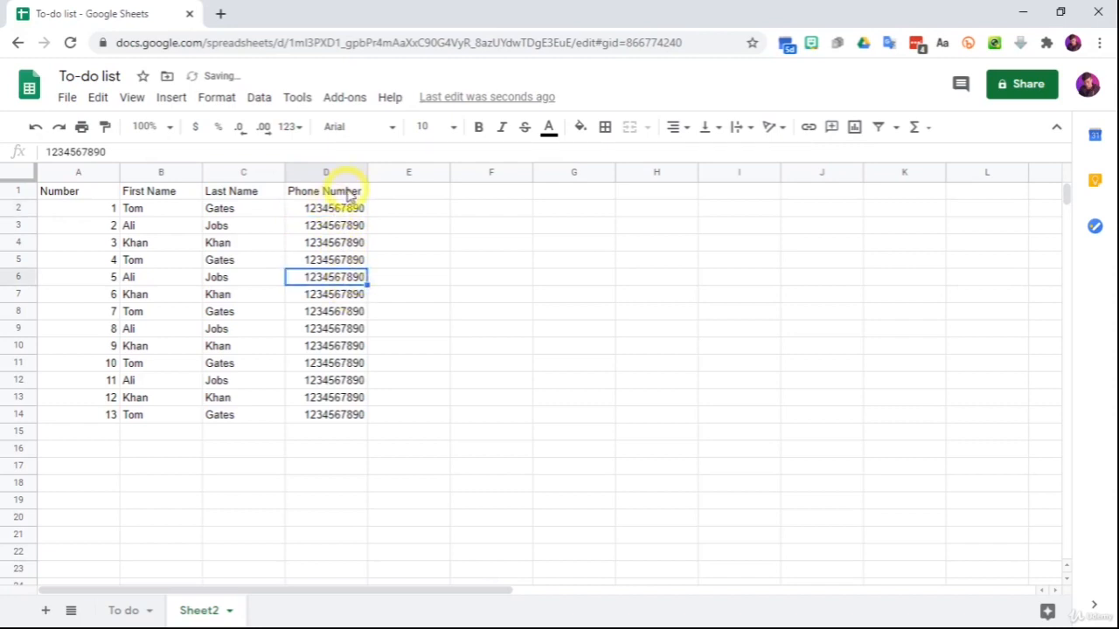
Apply all borders to the table range A1:D14 and color them light gray.
left_click_drag(347, 192, 100, 189)
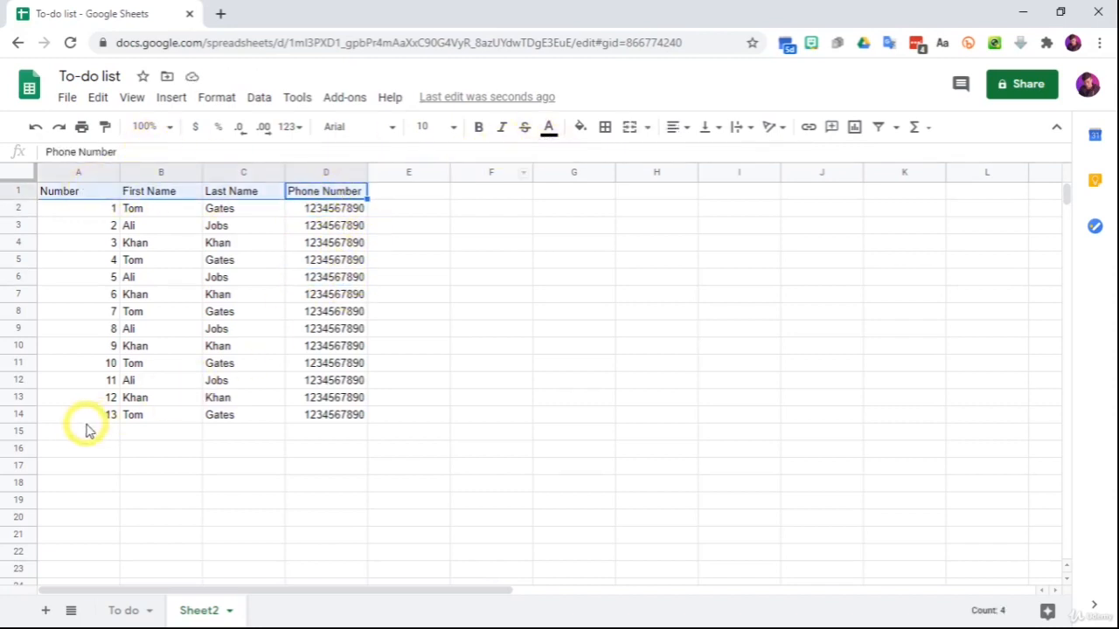
left_click_drag(87, 416, 323, 201)
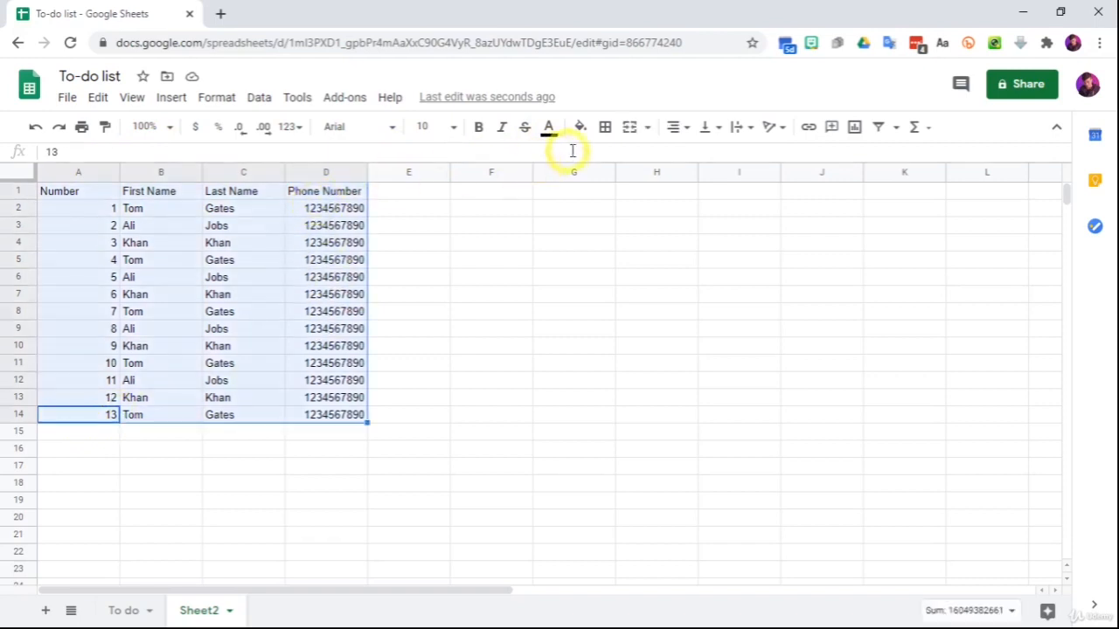
left_click(604, 128)
left_click(612, 161)
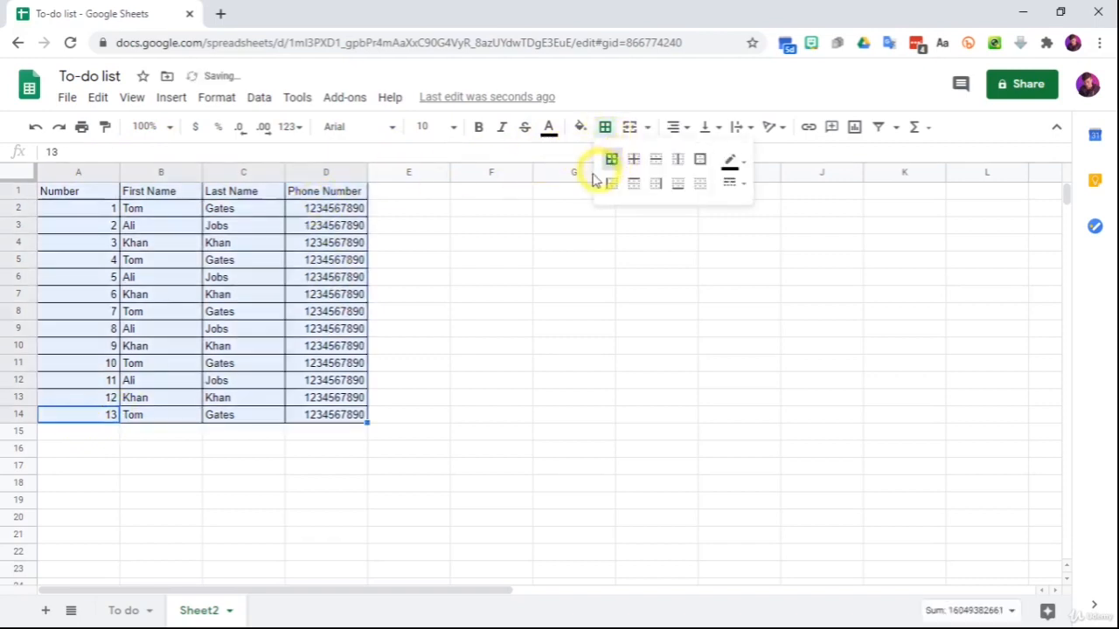
left_click(732, 165)
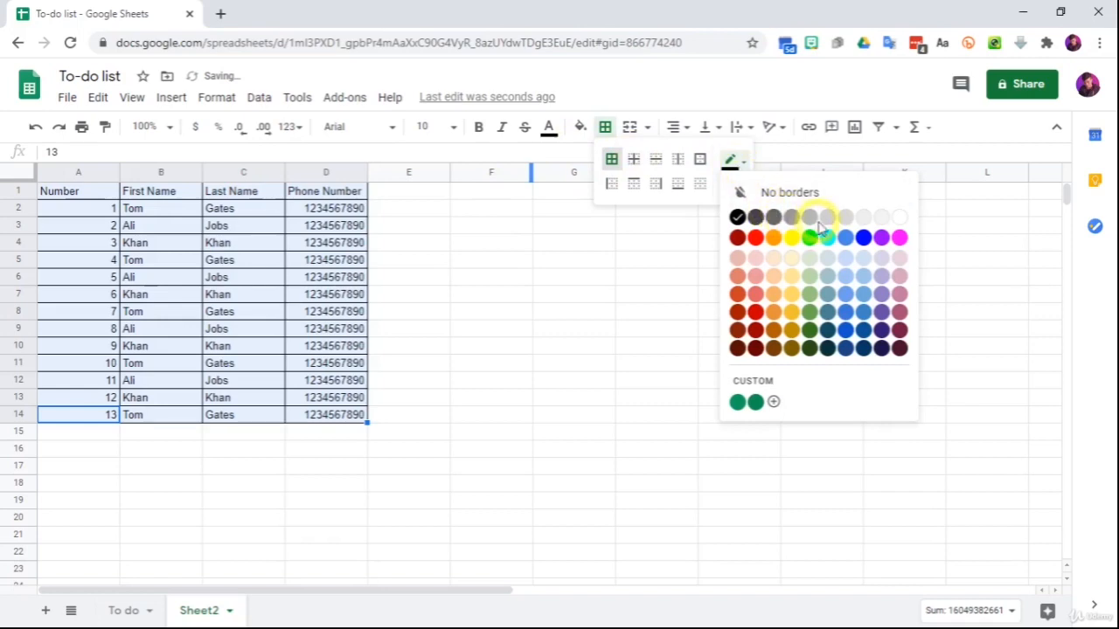
left_click(863, 217)
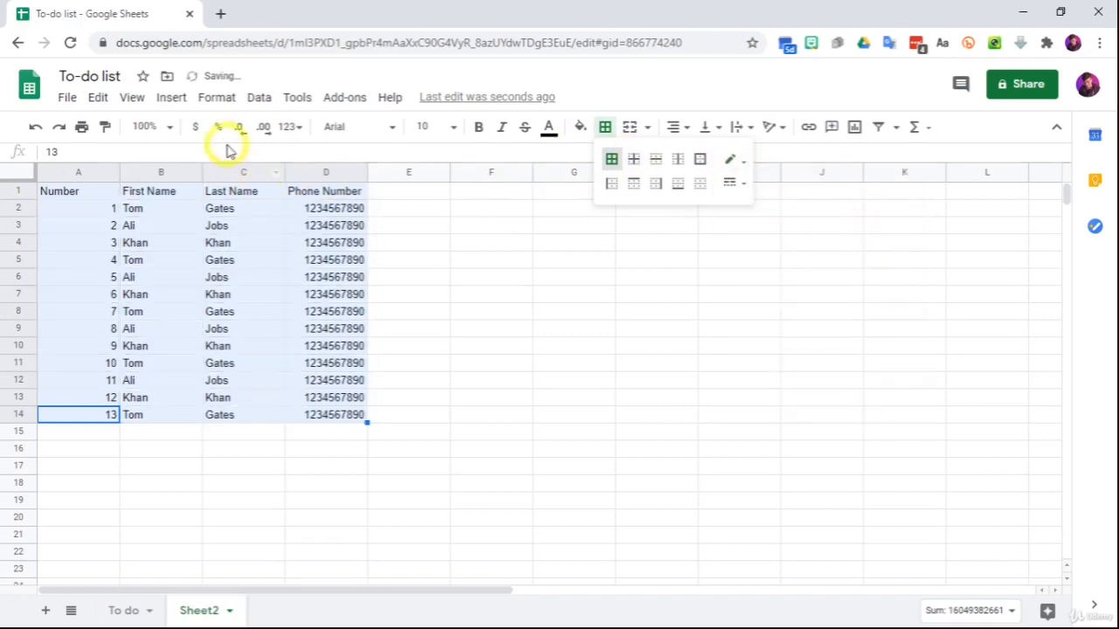
Hide the sheet's gridlines so that only the table's own borders show.
left_click(203, 99)
left_click(139, 102)
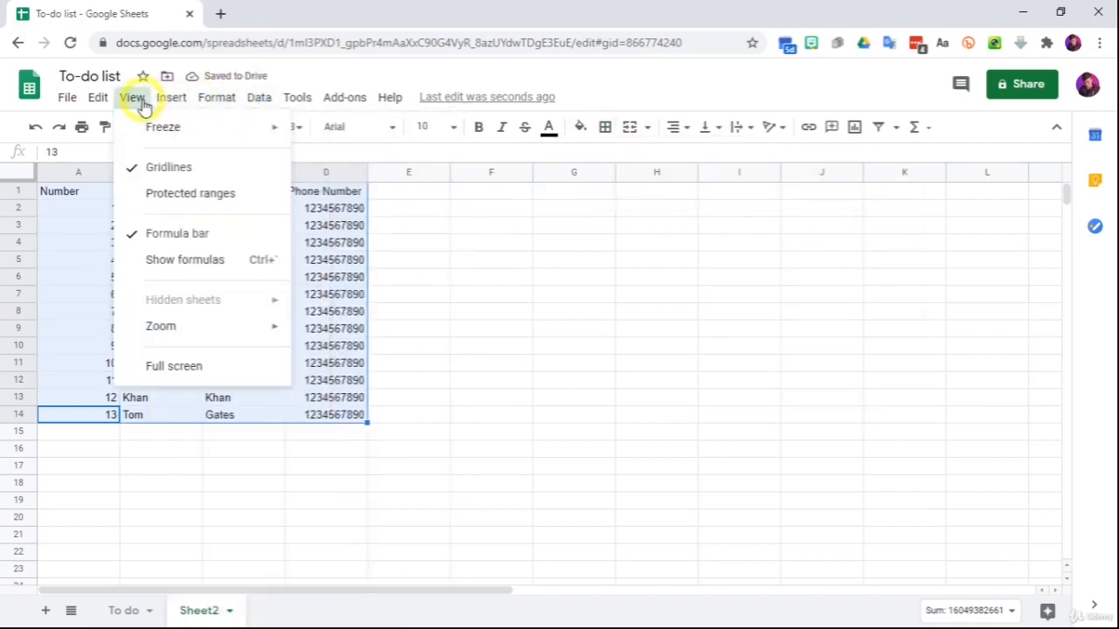
left_click(168, 171)
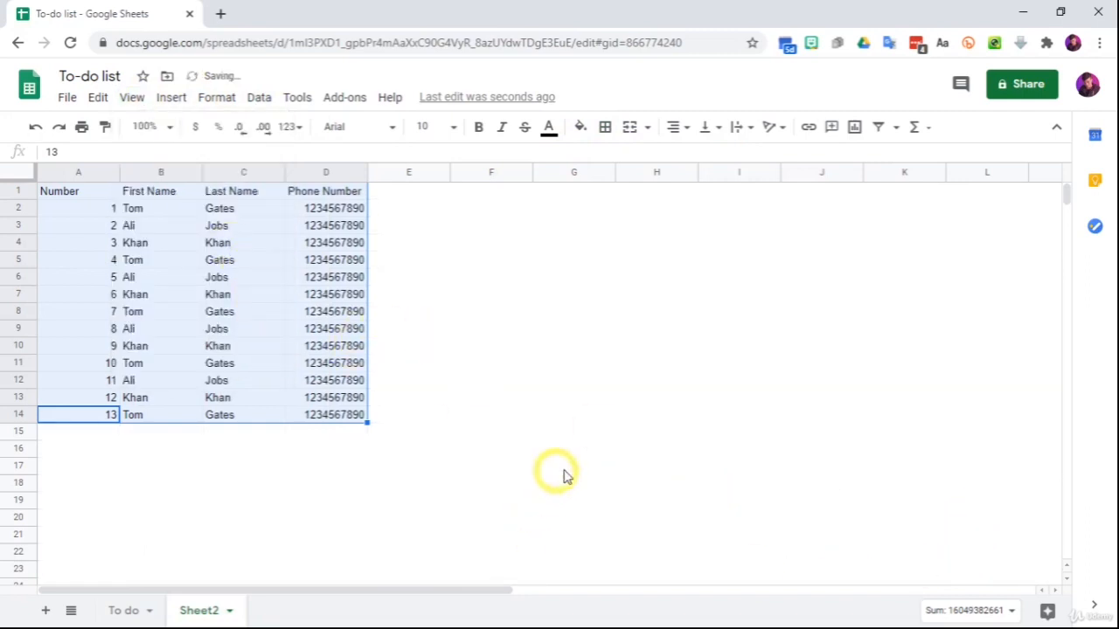
left_click(323, 293)
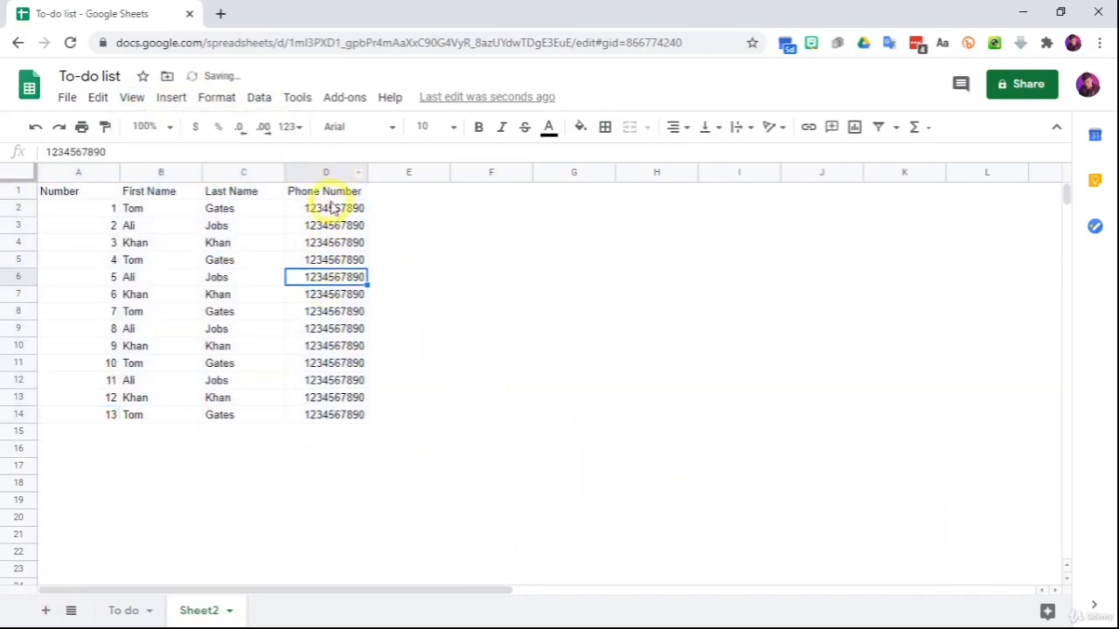
Format the header cells A1:D1 in bold Roboto at font size 12.
left_click_drag(325, 191, 70, 180)
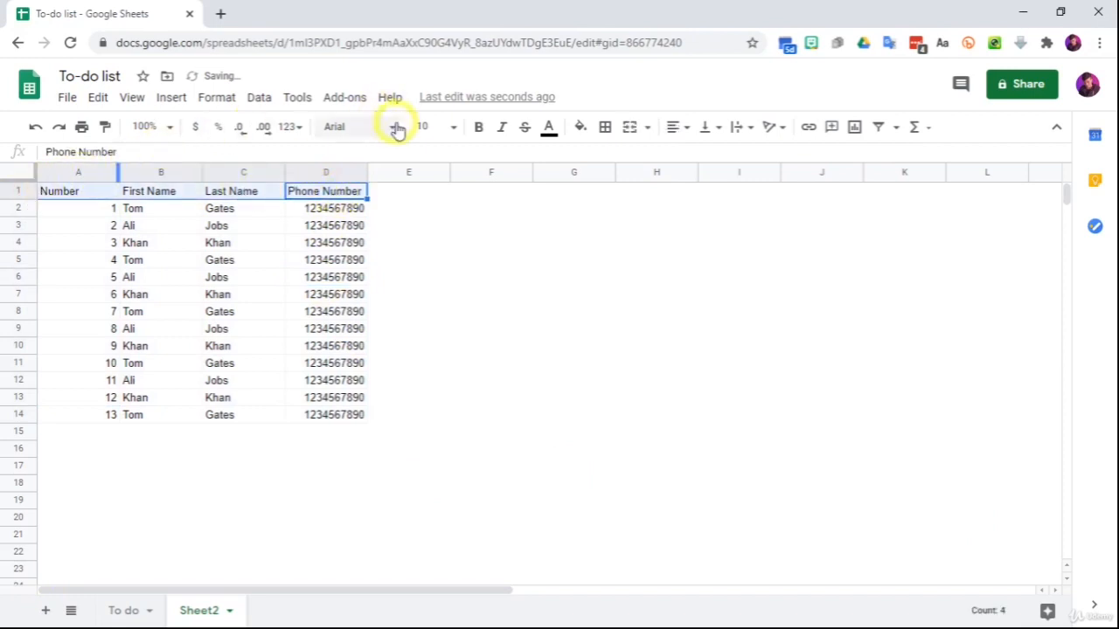
left_click(444, 127)
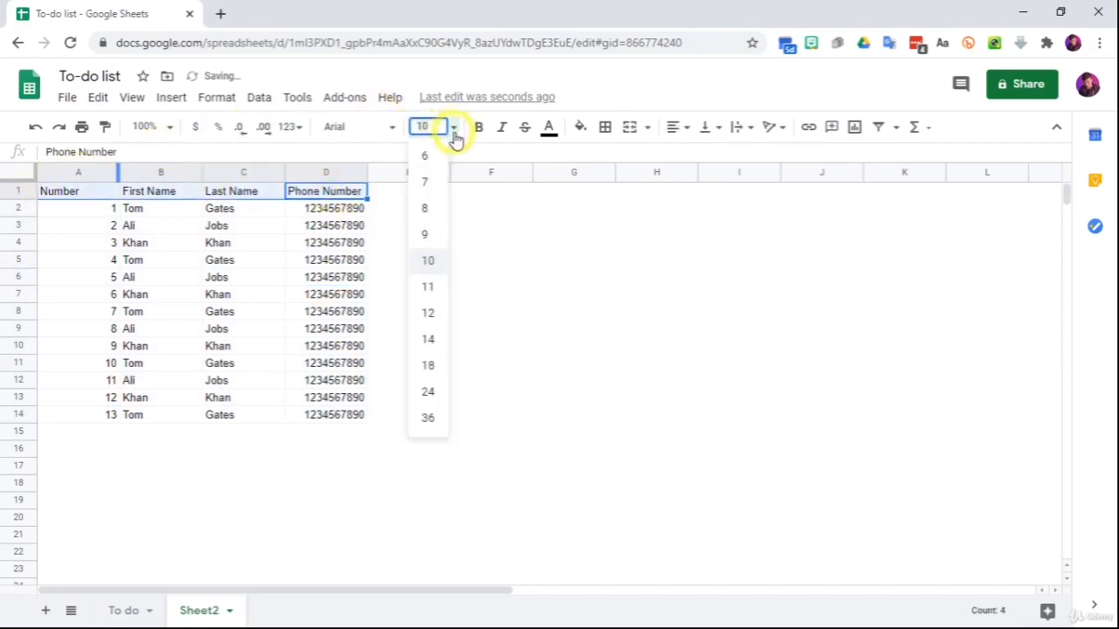
left_click(432, 313)
left_click(375, 129)
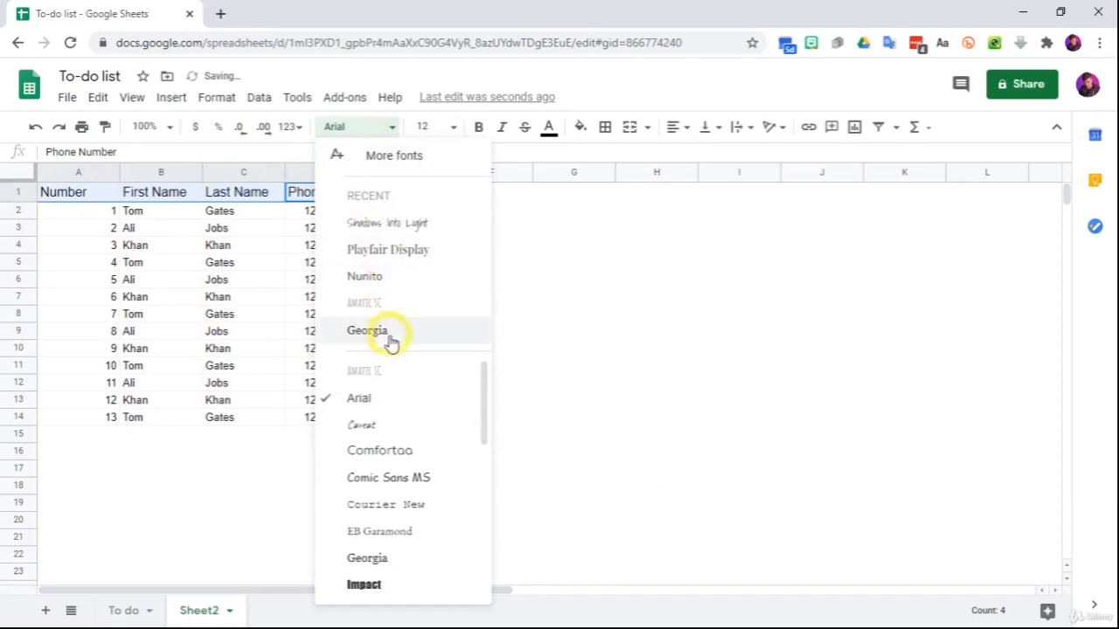
scroll(405, 407, "down", 5)
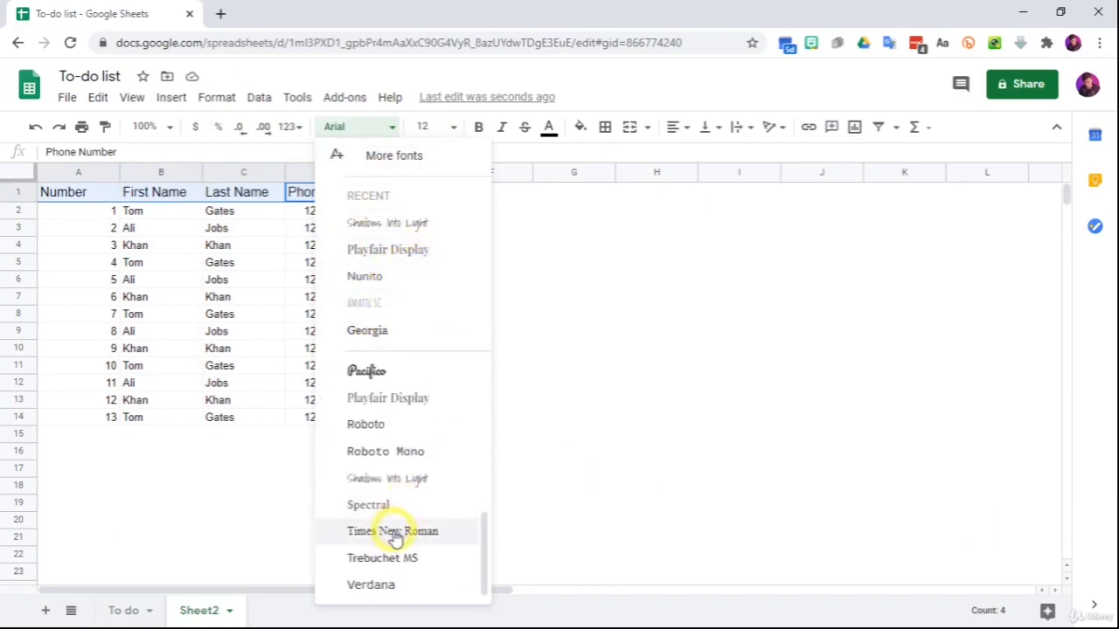
left_click(378, 426)
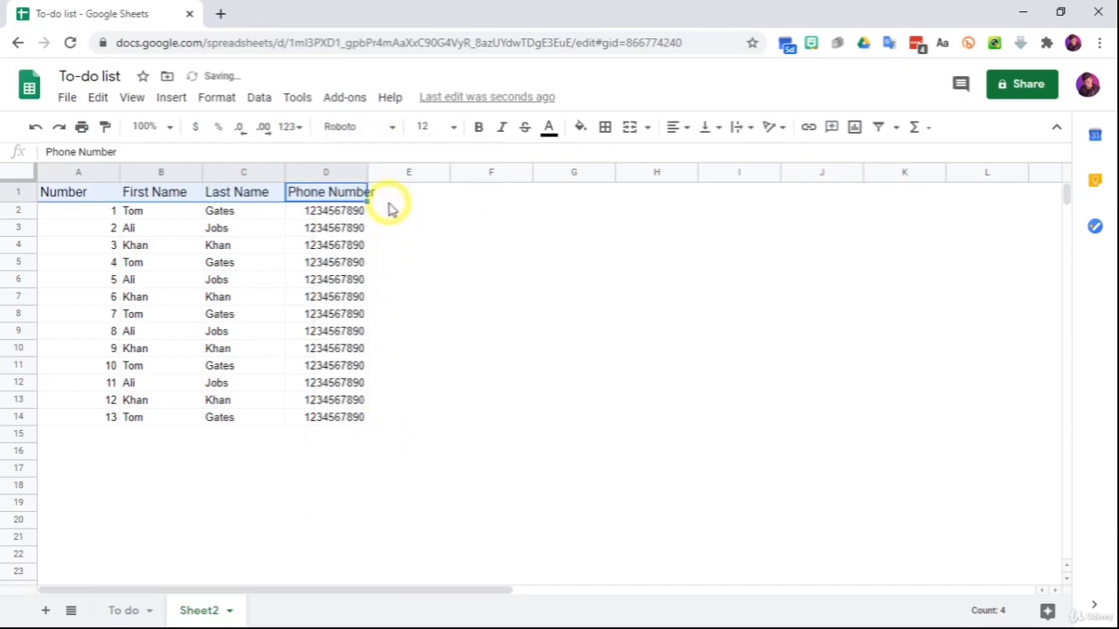
left_click(478, 128)
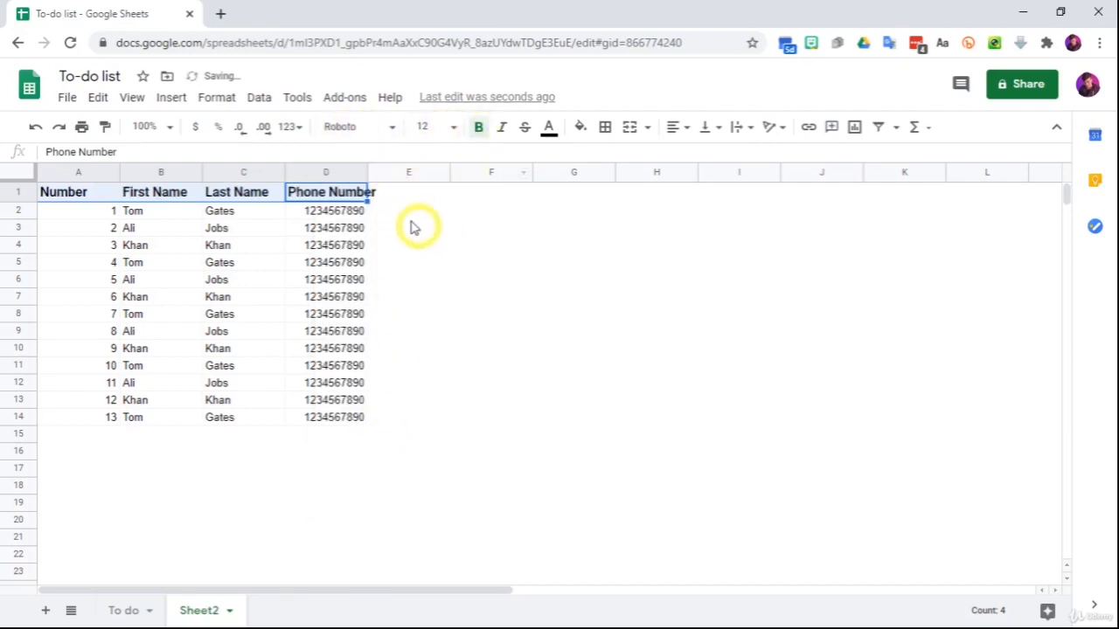
left_click(369, 173)
left_click_drag(368, 173, 360, 173)
key("ctrl+z")
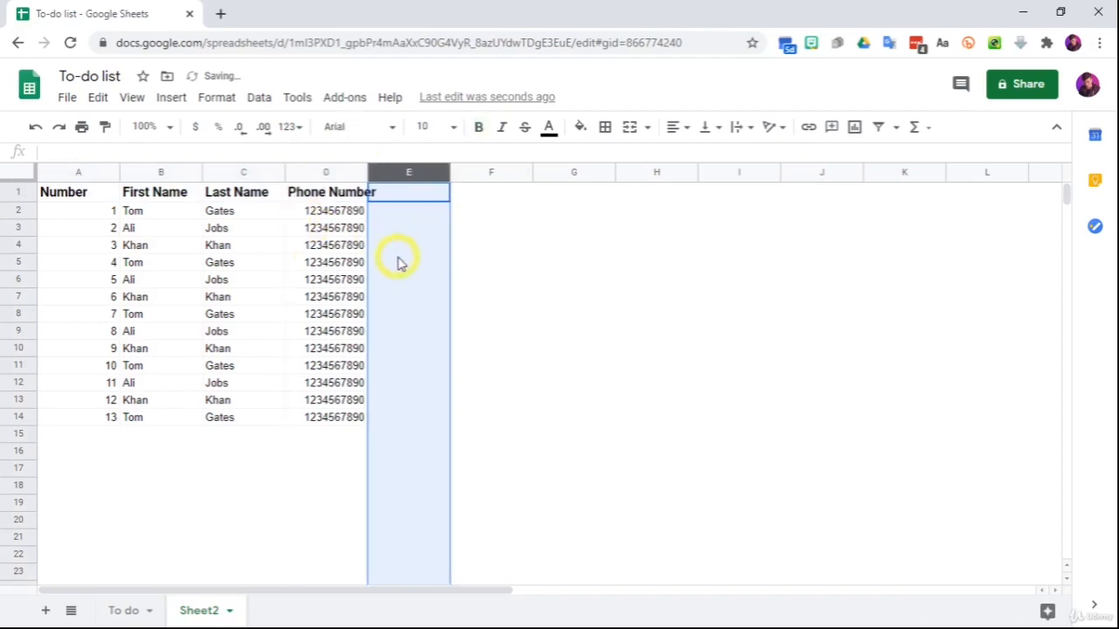
Auto-fit the width of the Phone Number column to its contents.
left_click_drag(336, 246, 312, 225)
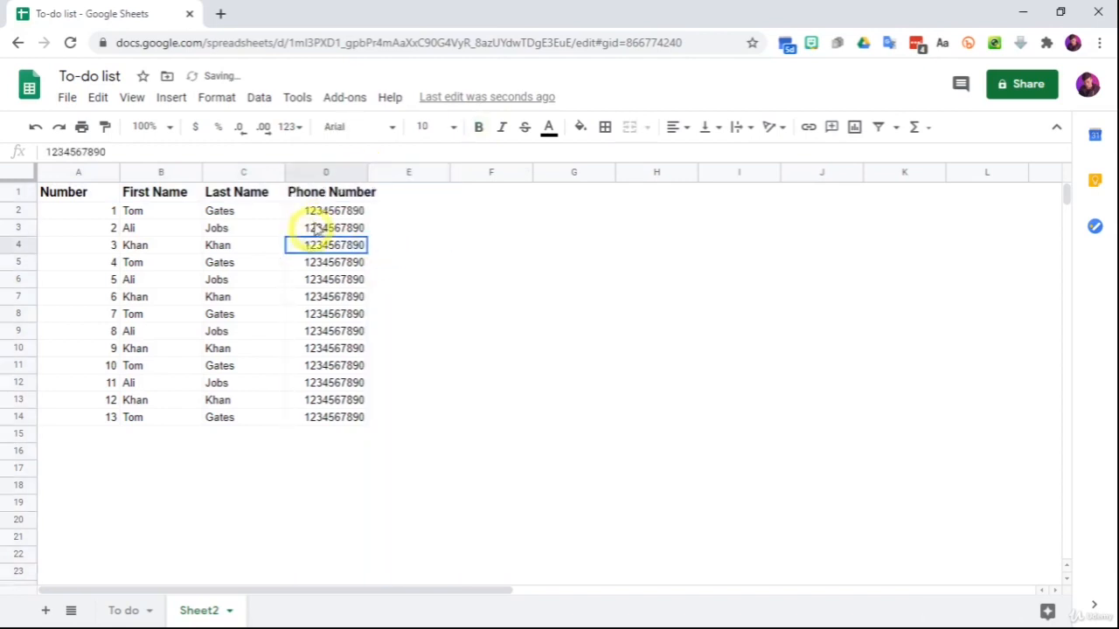
double_click(366, 170)
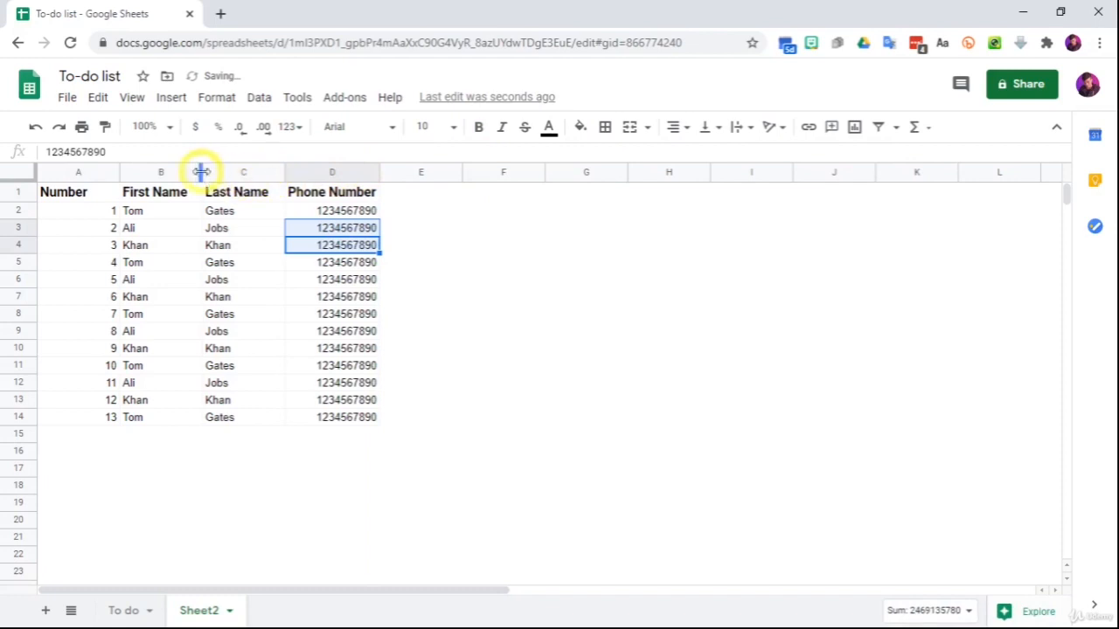
Set the font size of the header cells A1:D1 to 11 and fill them with light gray.
left_click_drag(100, 190, 325, 194)
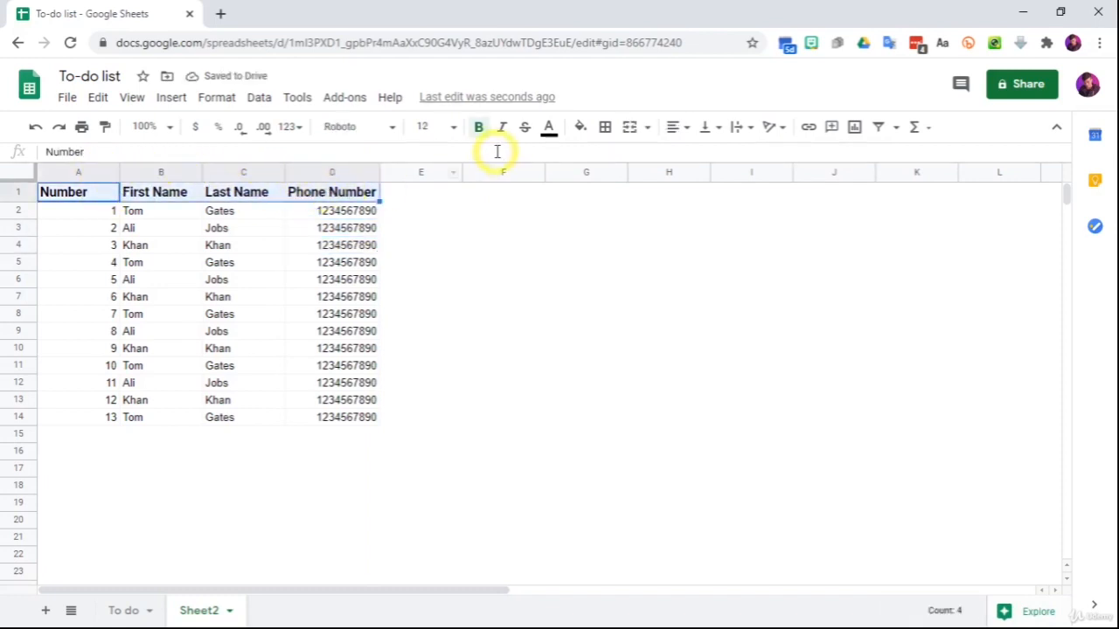
left_click(453, 129)
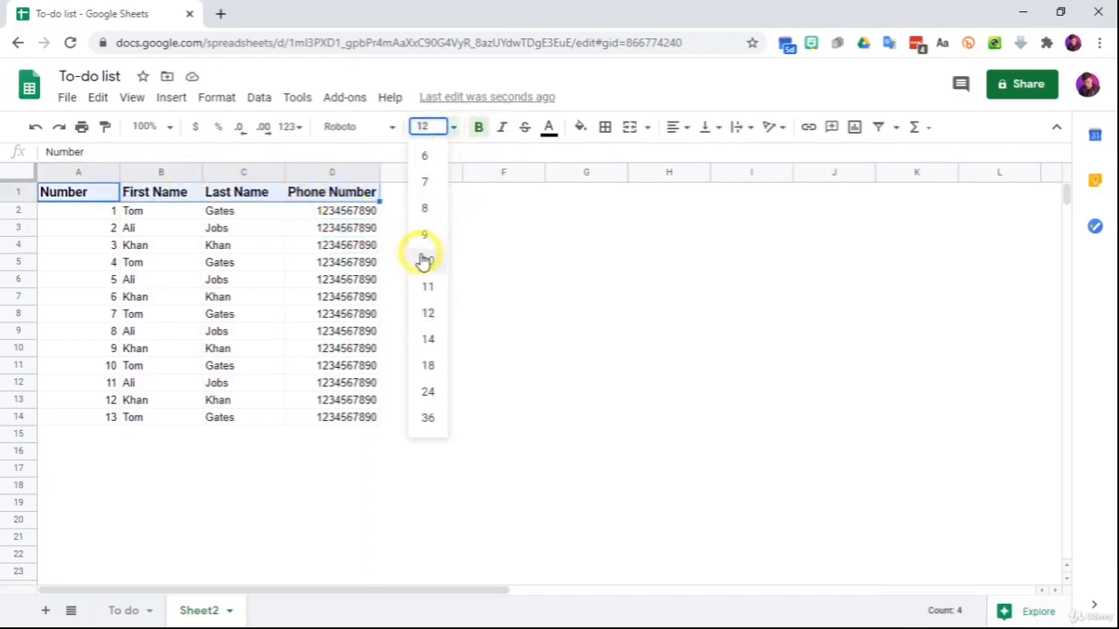
left_click(425, 285)
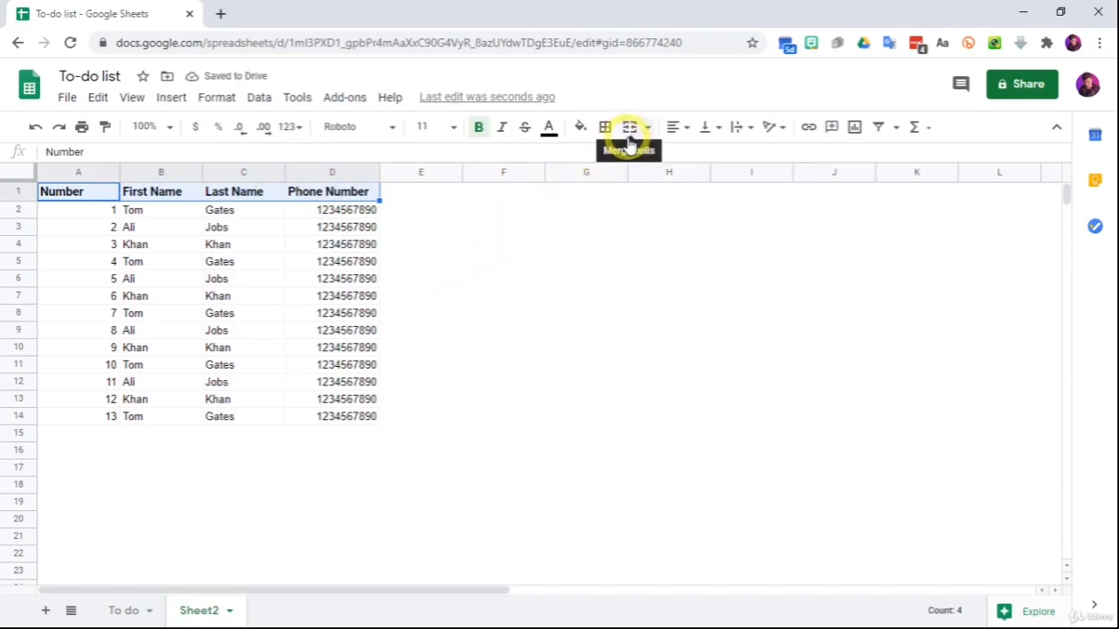
left_click(591, 136)
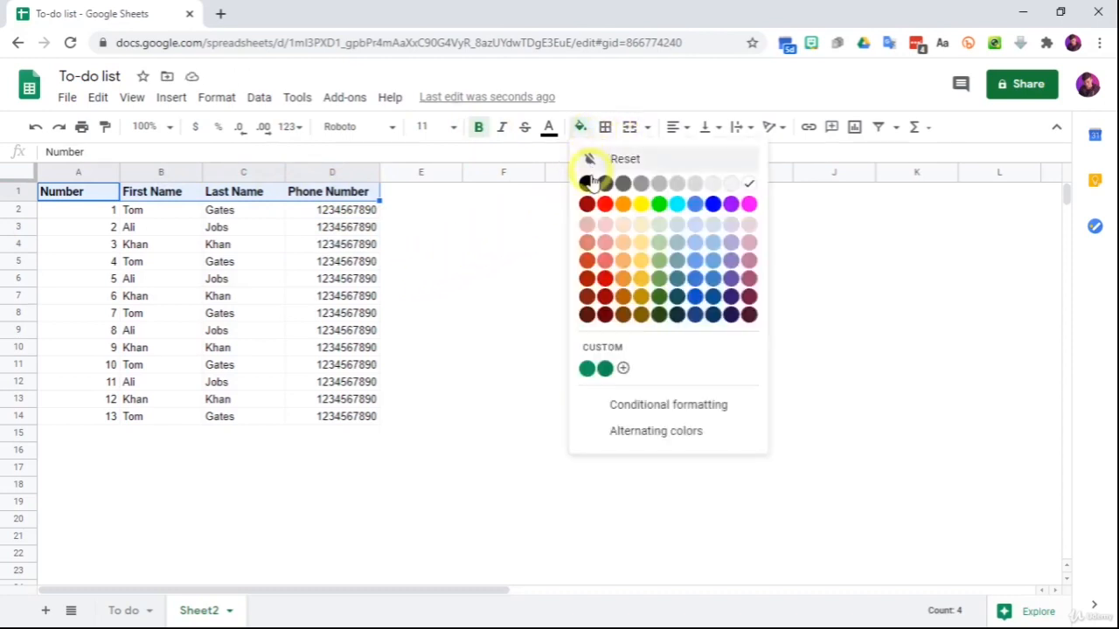
left_click(714, 197)
left_click(452, 280)
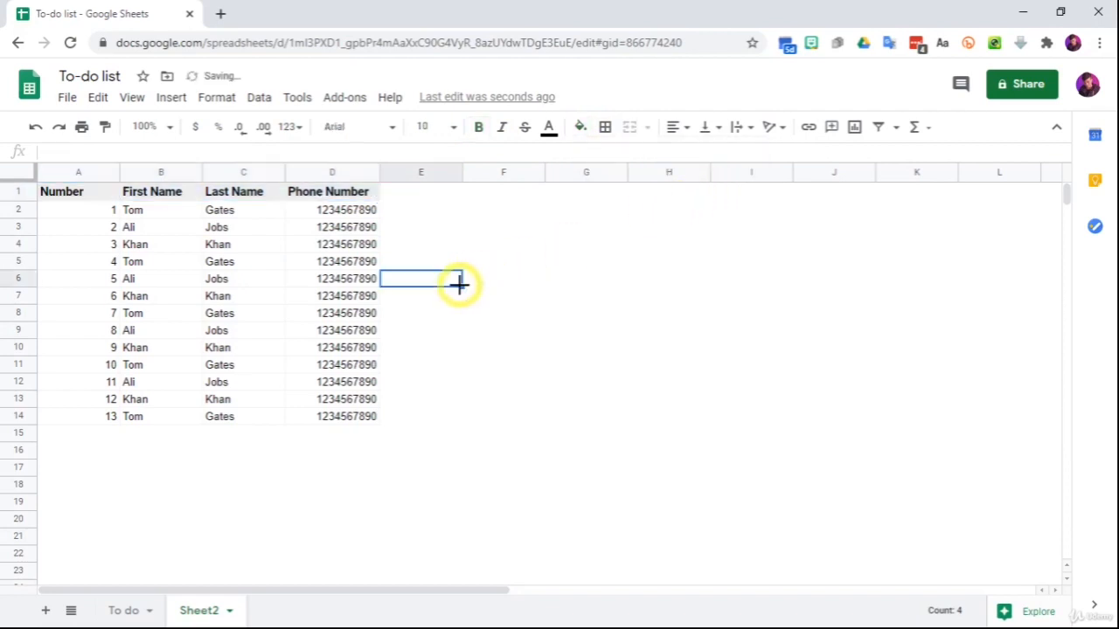
Left-align all the data cells in the range A2:D14.
left_click_drag(85, 217, 354, 418)
left_click(675, 128)
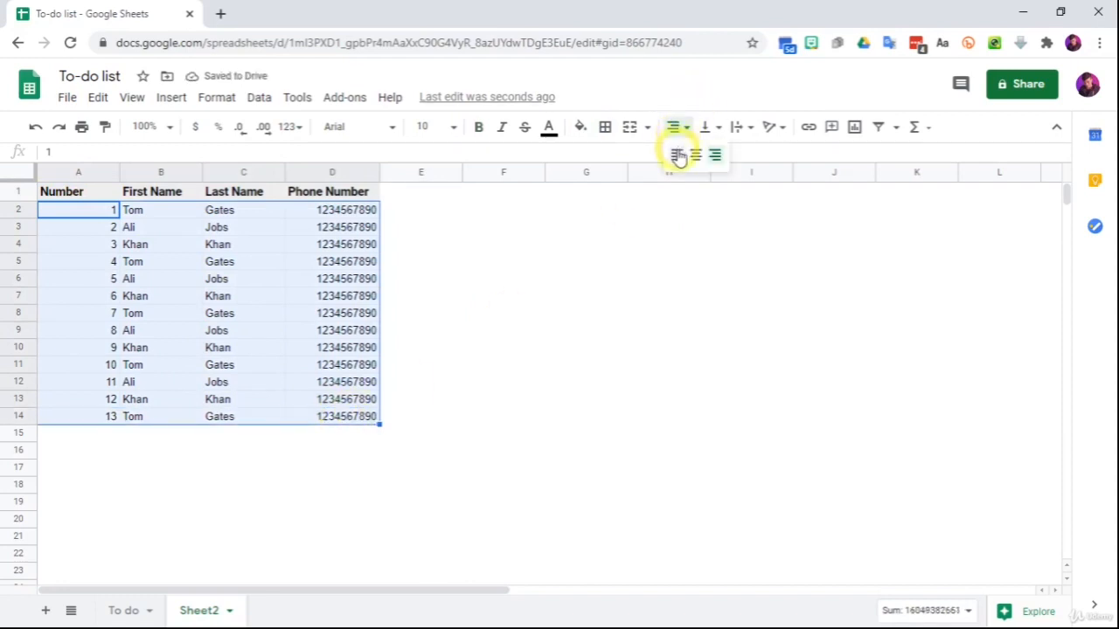
left_click(677, 155)
left_click(481, 314)
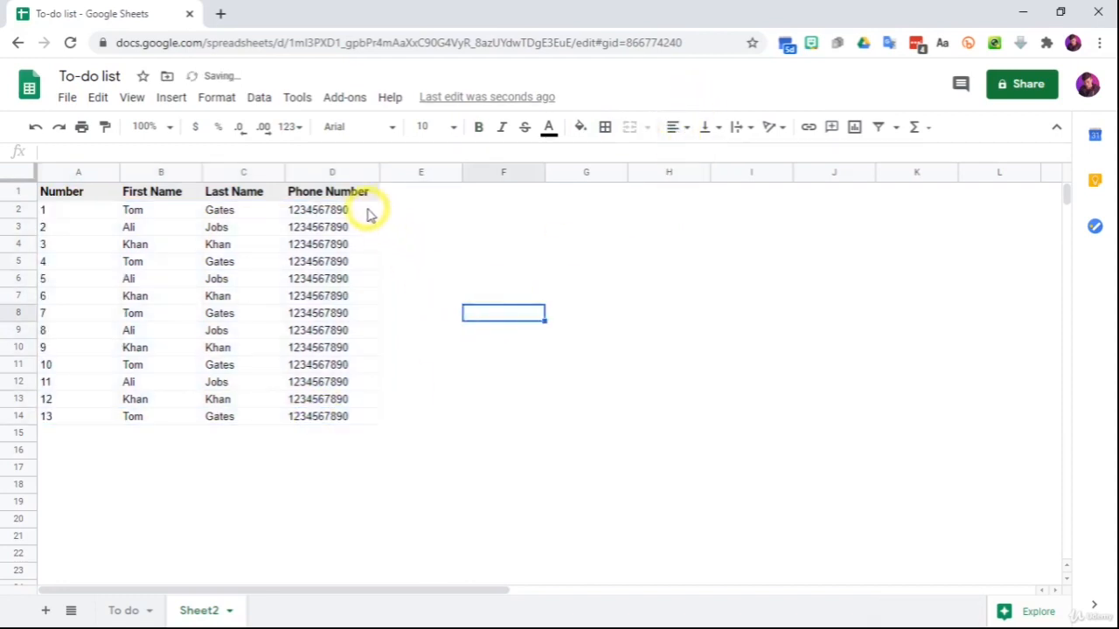
Increase the height of header row 1 slightly.
left_click_drag(19, 201, 18, 206)
left_click(112, 249)
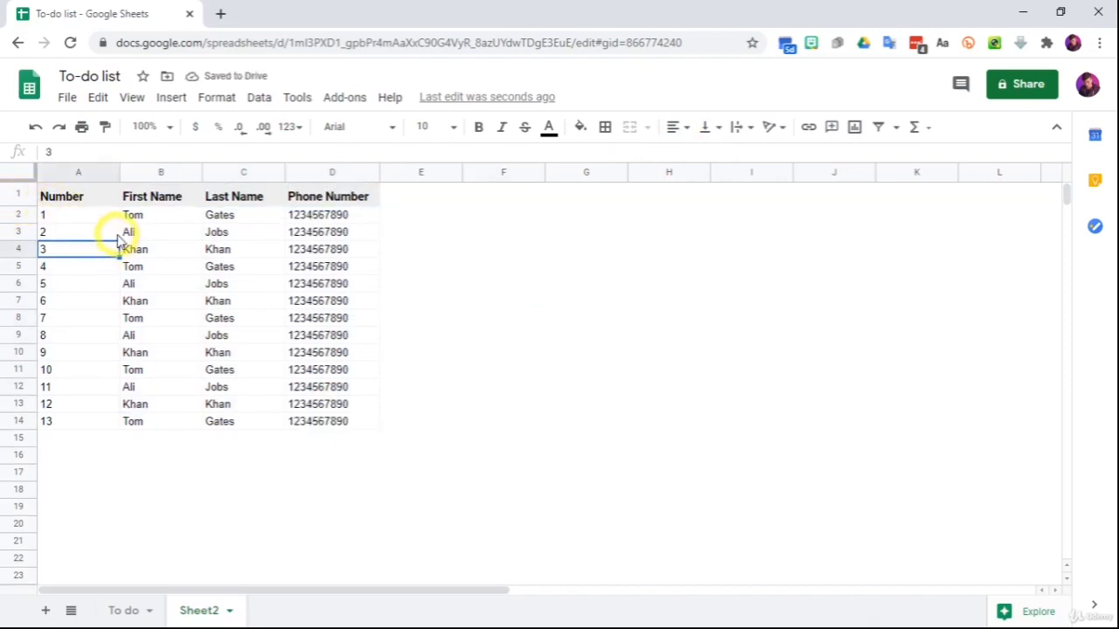
left_click(179, 281)
Freeze the first row so that the table headers stay in place while scrolling down, and check it by scrolling.
scroll(181, 289, "down", 2)
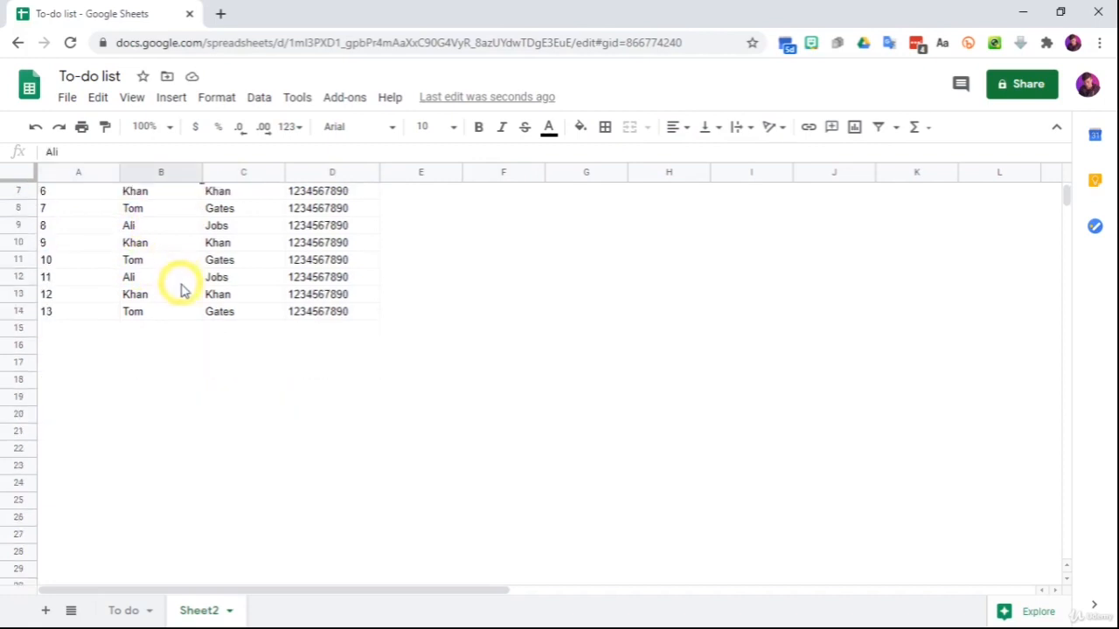
scroll(181, 291, "up", 2)
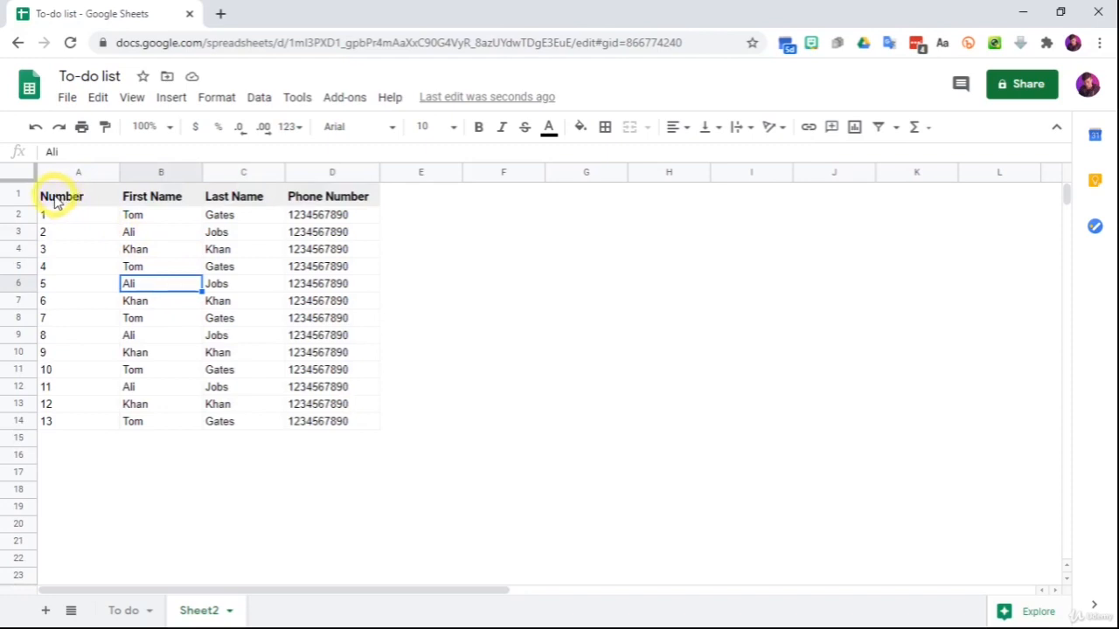
left_click_drag(49, 207, 295, 201)
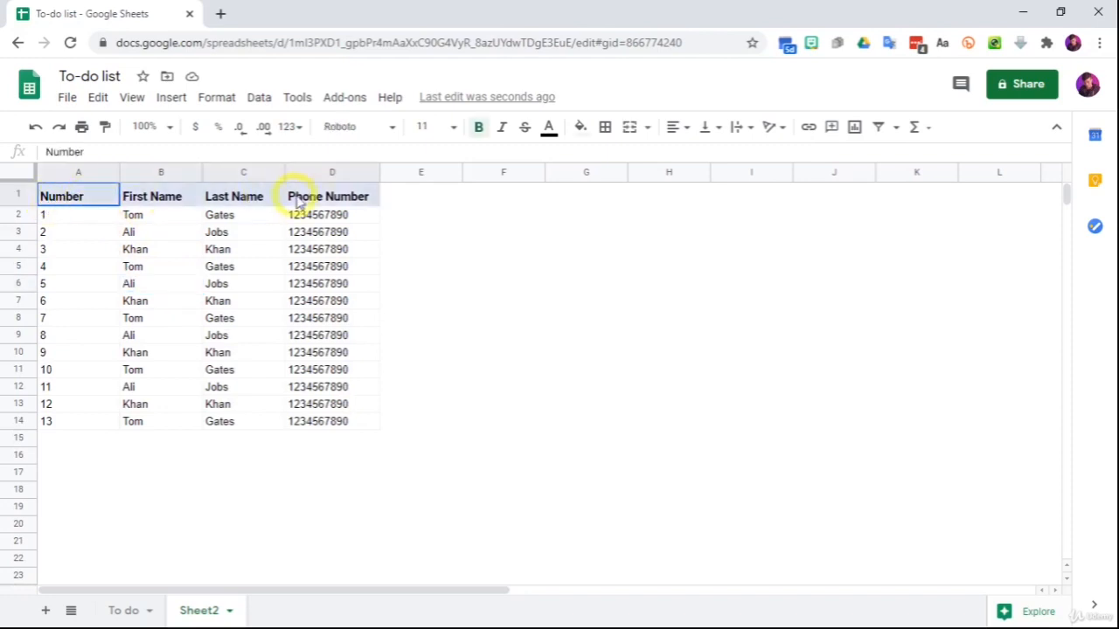
left_click(133, 98)
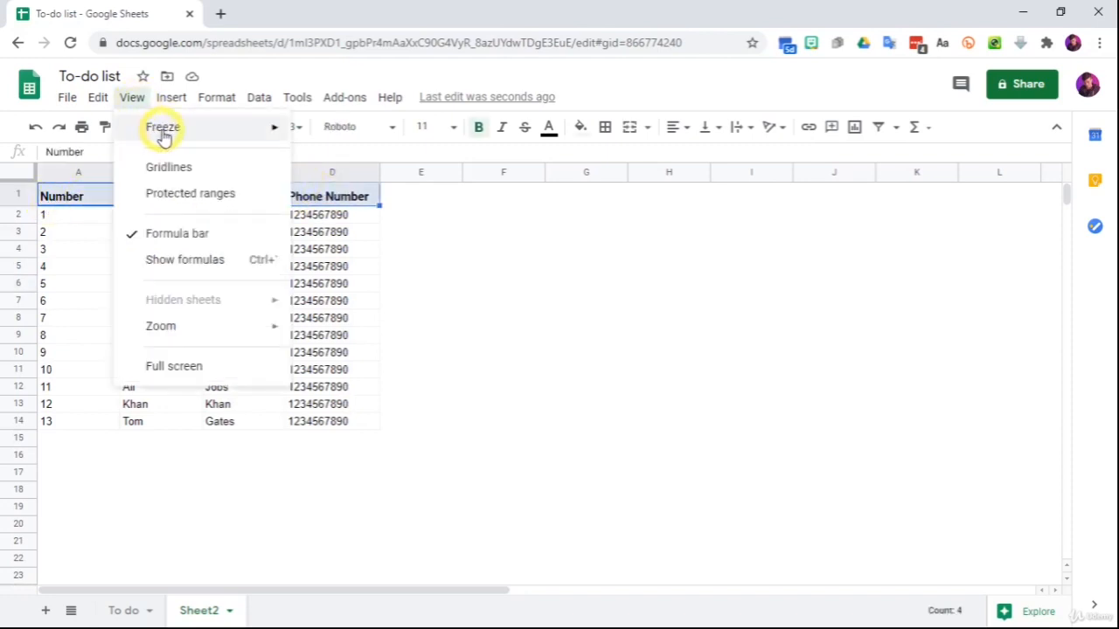
mouse_move(224, 131)
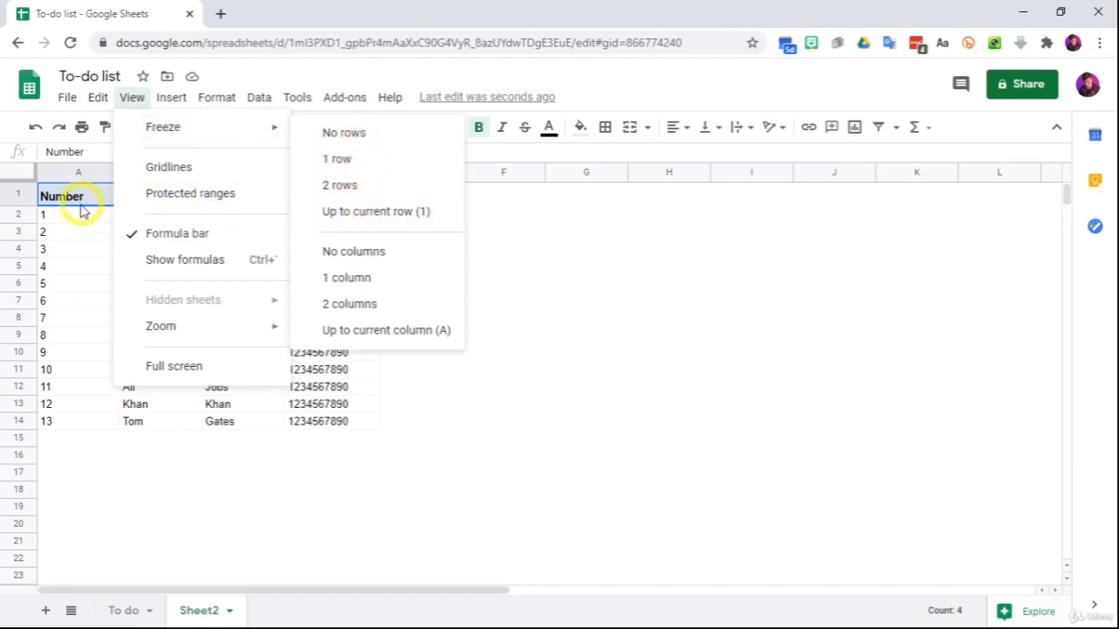
left_click(337, 159)
left_click(276, 288)
scroll(214, 225, "down", 3)
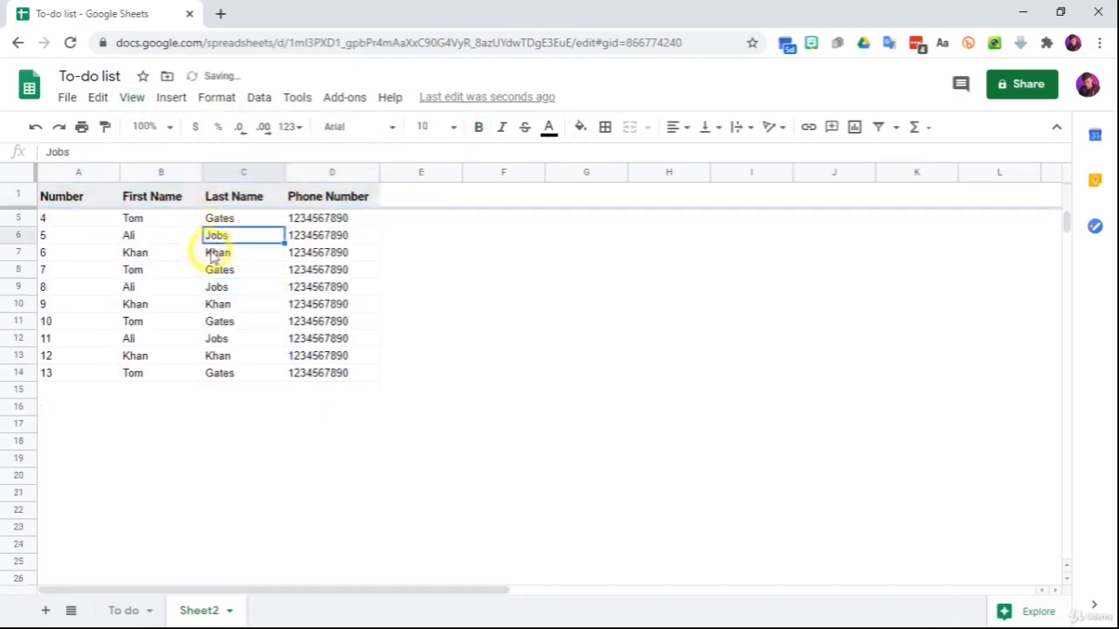
scroll(206, 284, "up", 3)
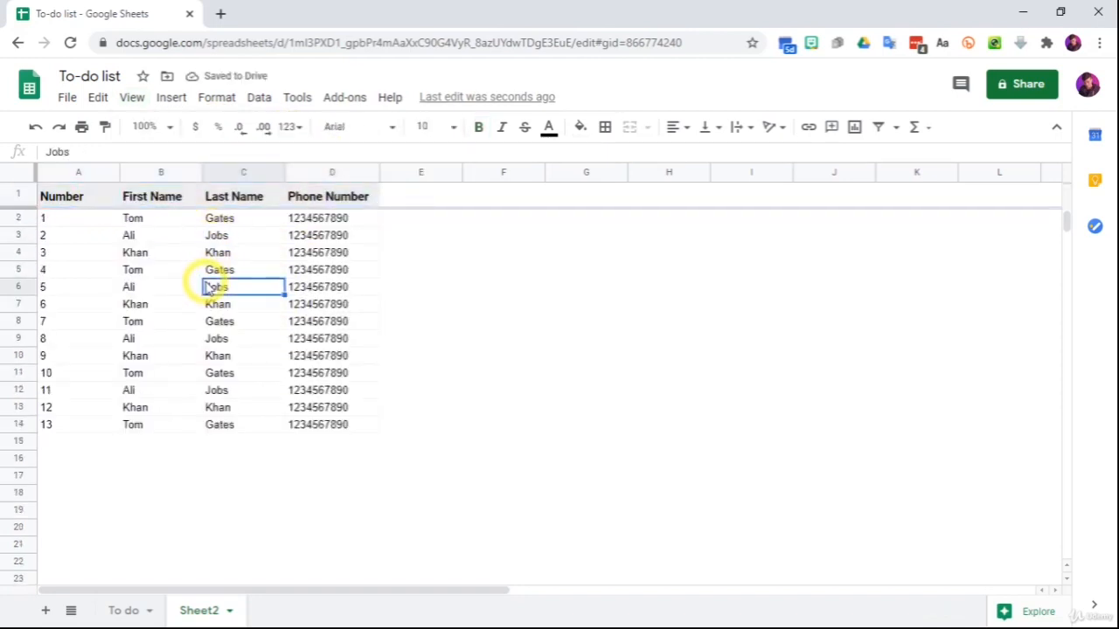
Freeze the first column so that the Number column stays in place, and check it by scrolling sideways.
left_click_drag(78, 223, 81, 426)
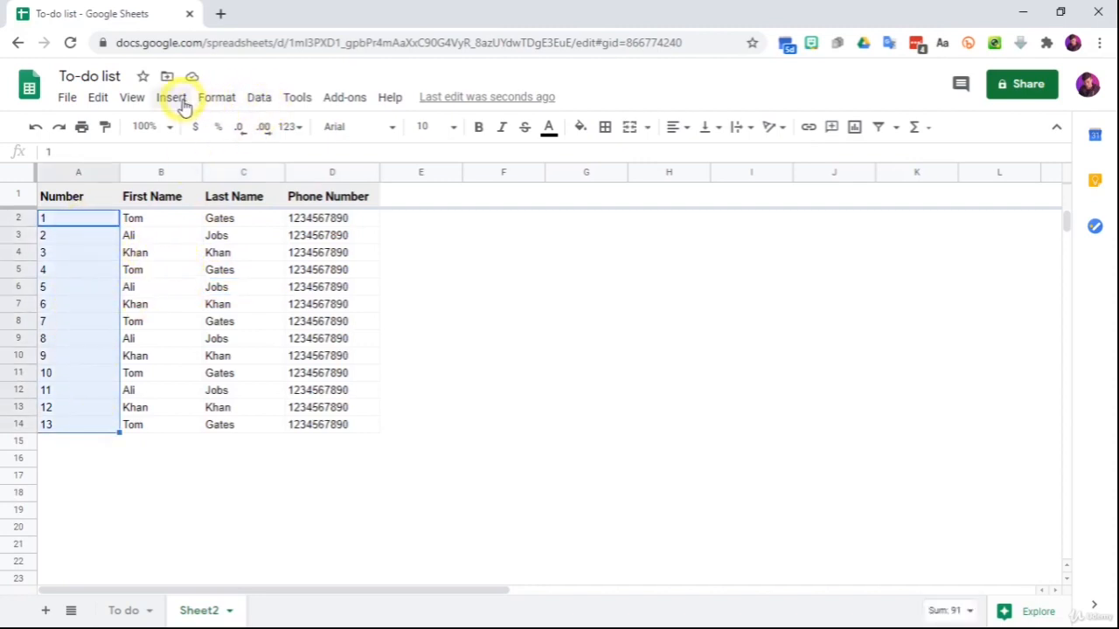
left_click(136, 99)
mouse_move(274, 132)
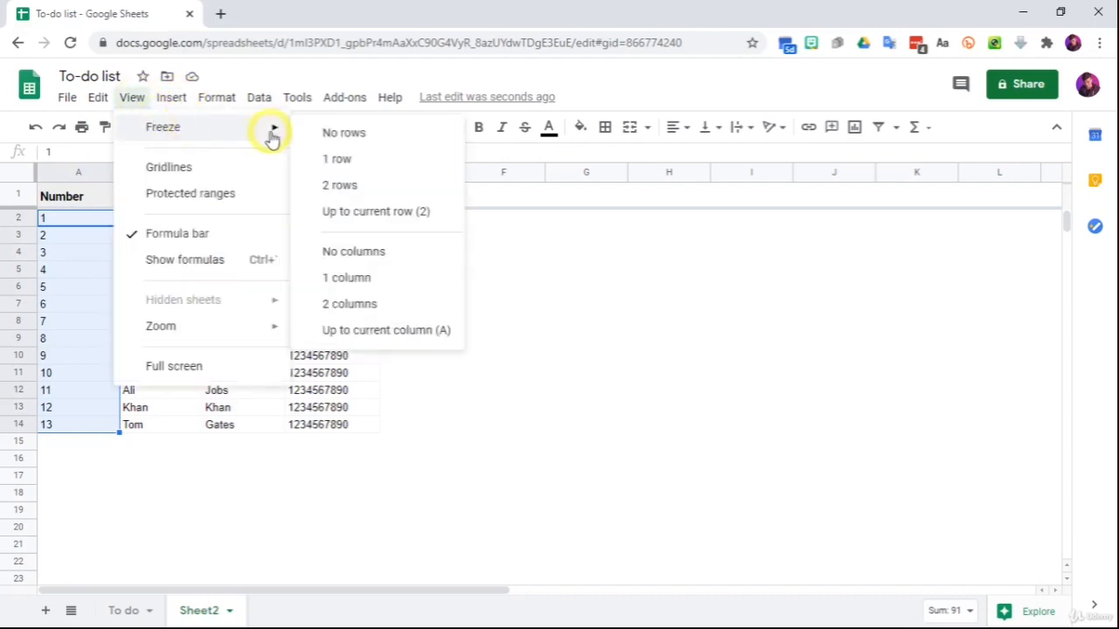
left_click(382, 281)
left_click(257, 288)
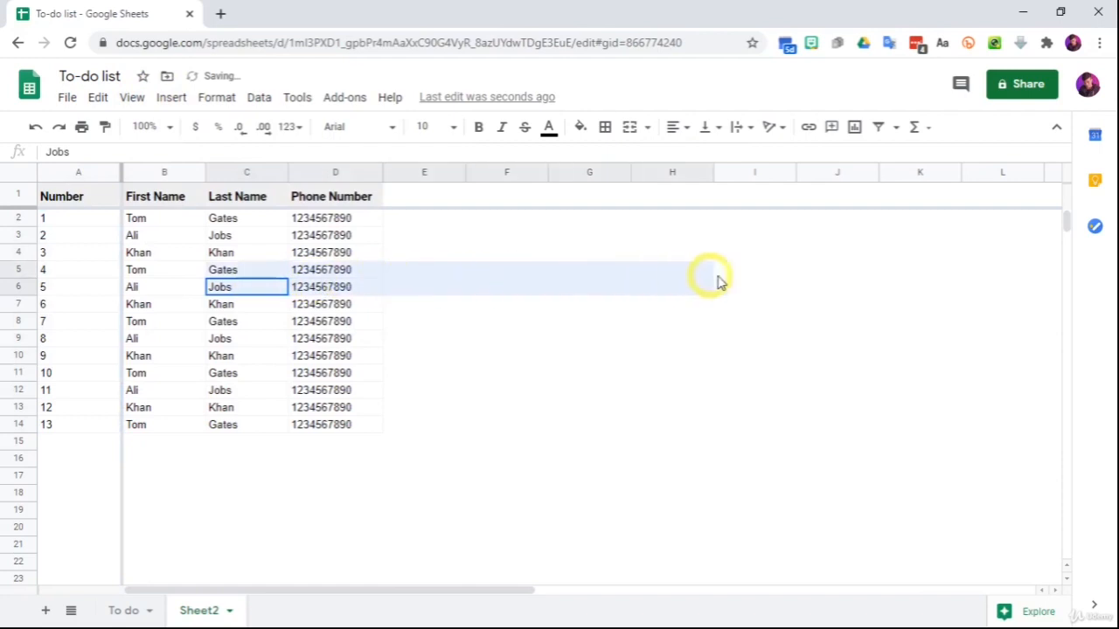
scroll(1035, 281, "right", 5)
scroll(327, 285, "left", 5)
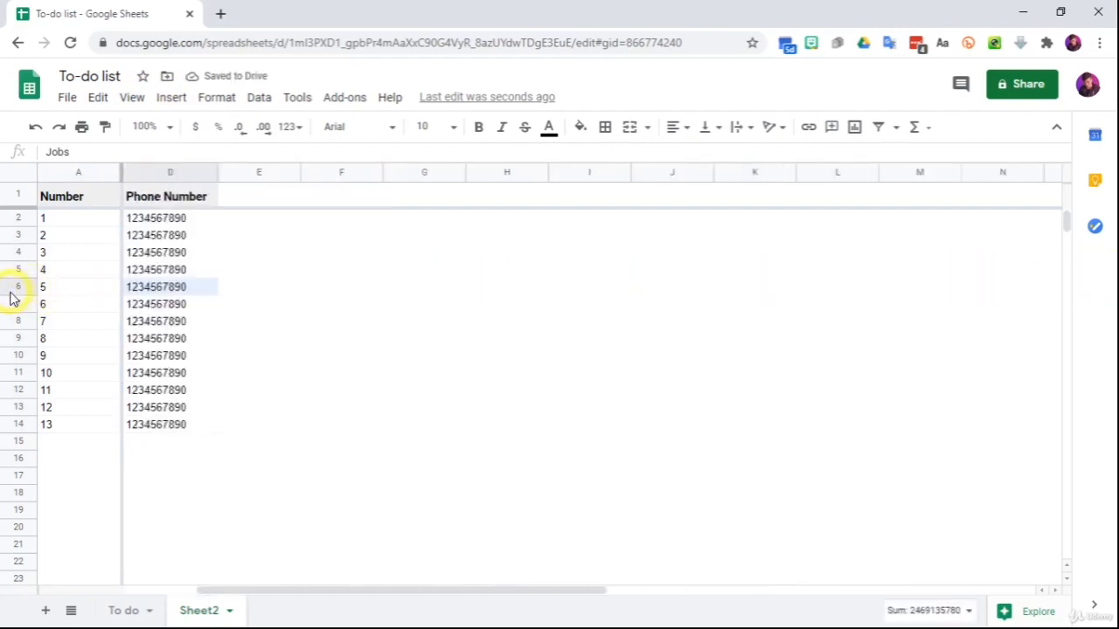
Undo the freeze of the first column and redo it.
left_click(148, 277)
key("ctrl+z")
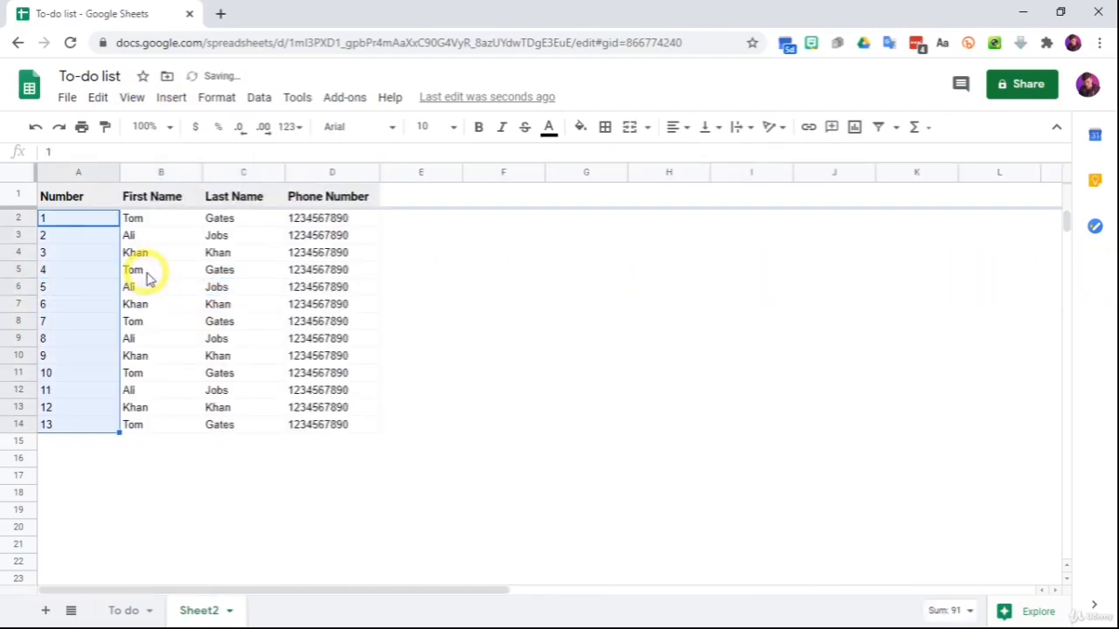
key("ctrl+y")
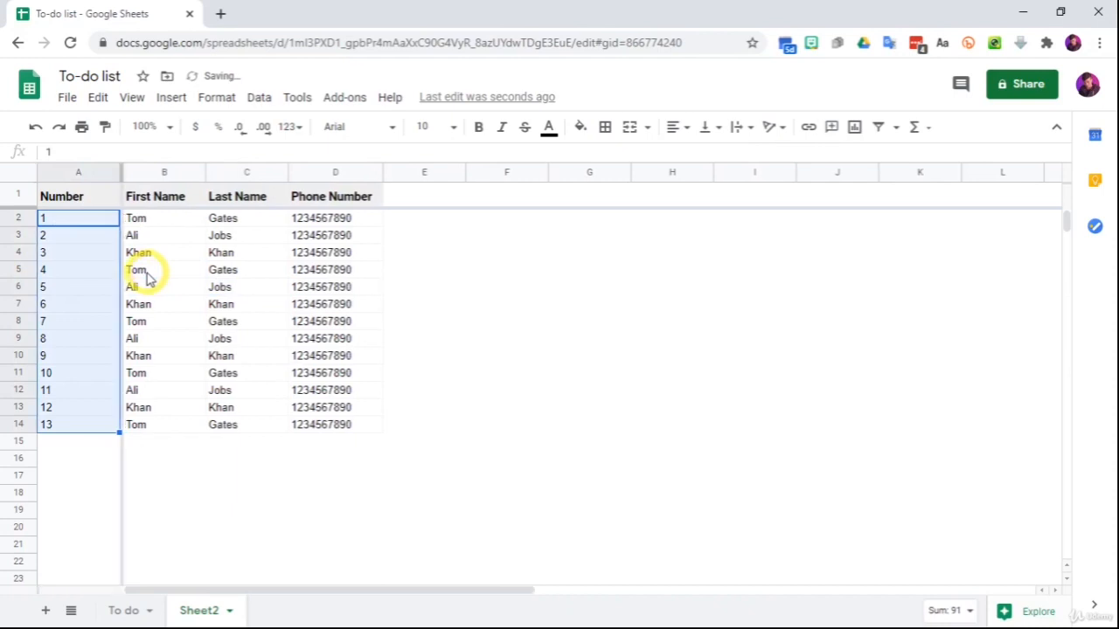
left_click(147, 275)
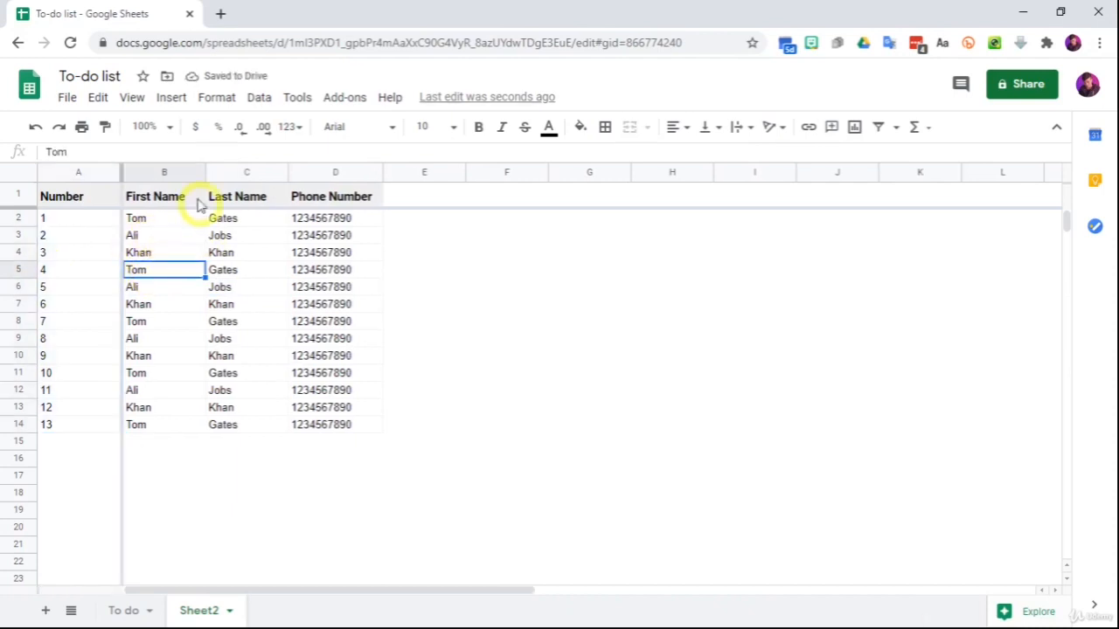
left_click(132, 97)
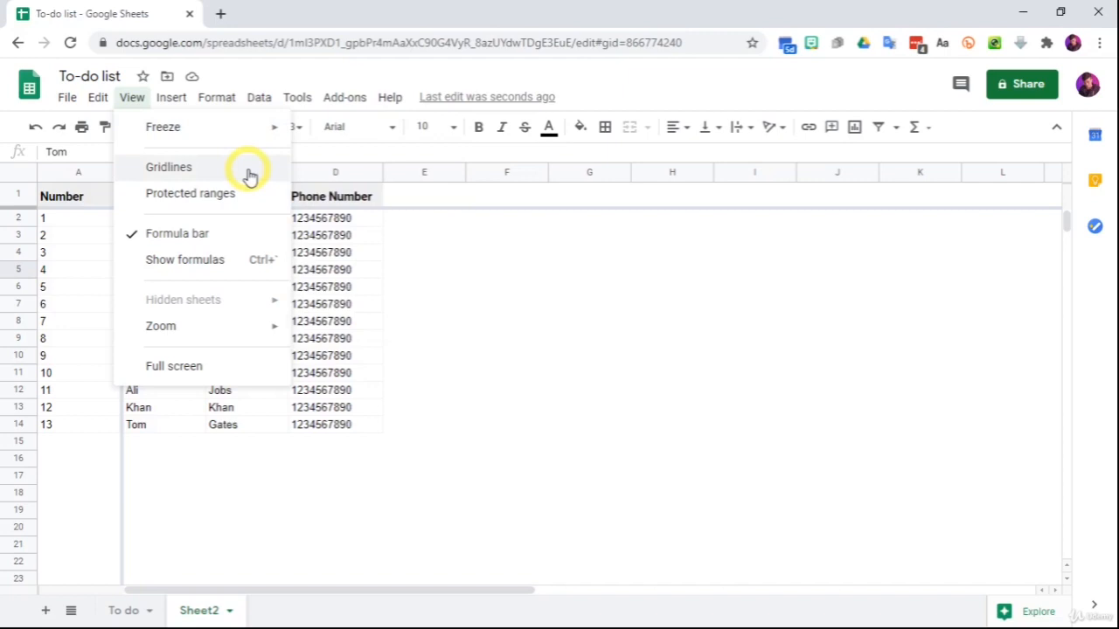
left_click(341, 278)
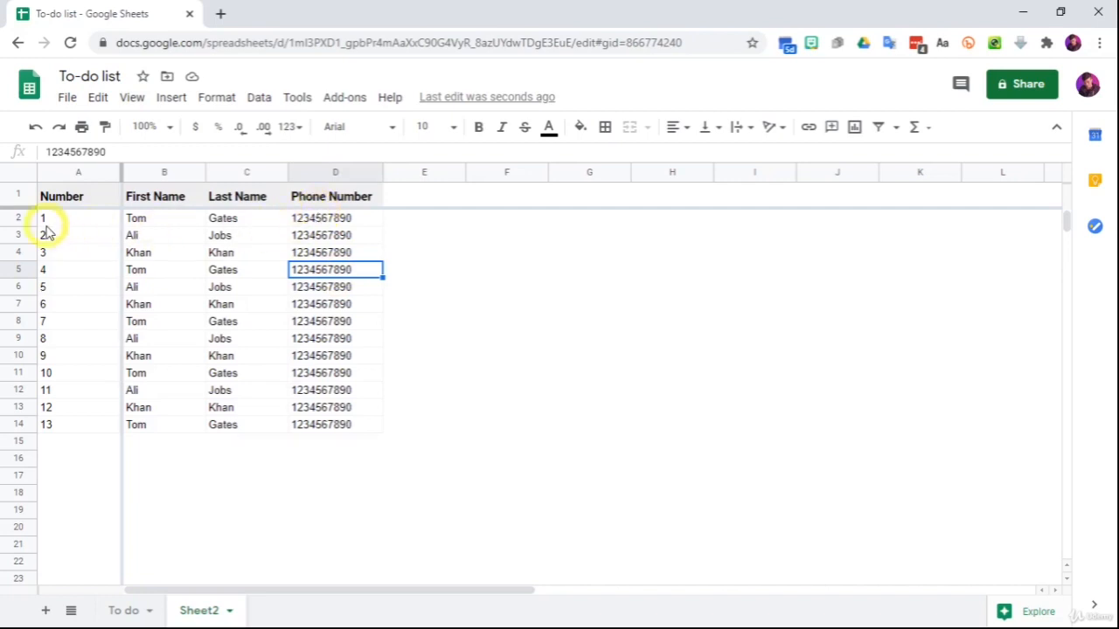
Protect the number cells A2:A14 as a range with the description Test.
left_click_drag(52, 219, 63, 425)
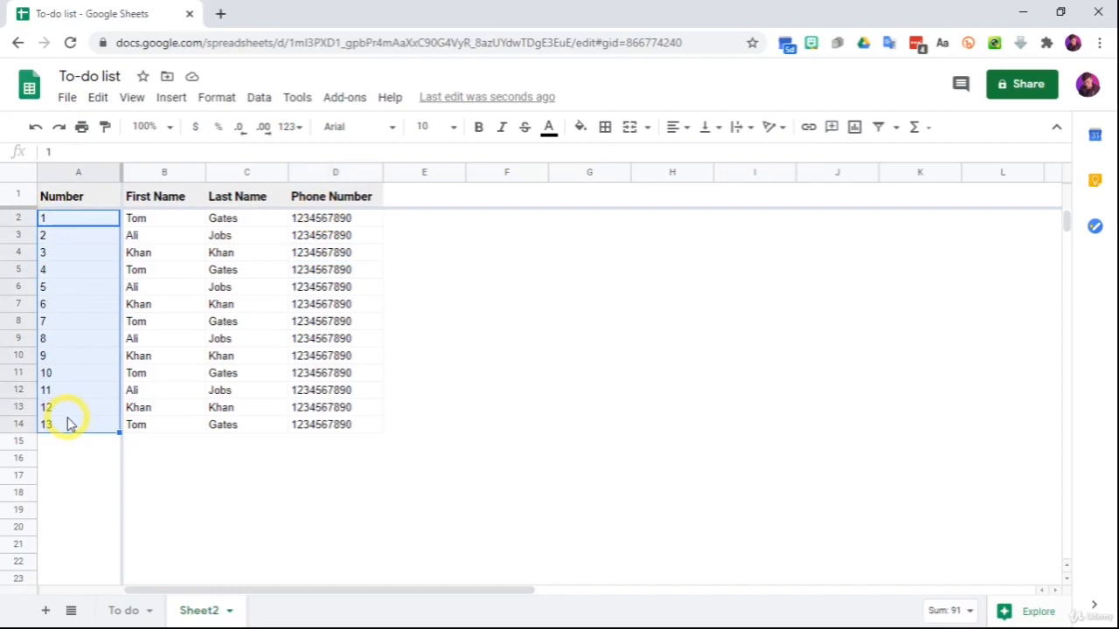
right_click(69, 425)
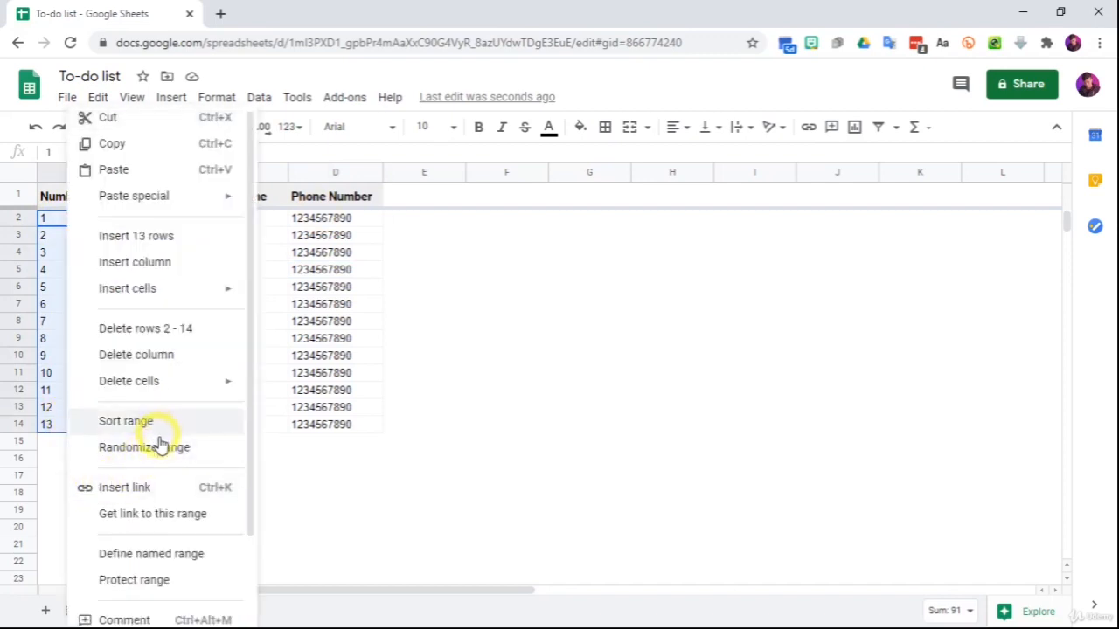
left_click(156, 583)
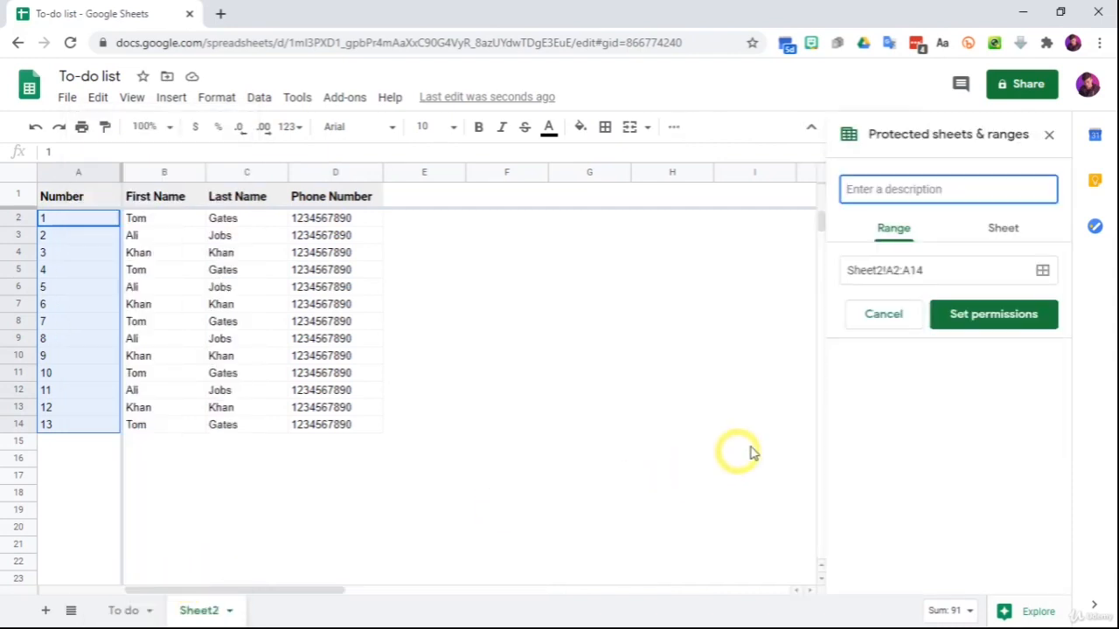
type("Test")
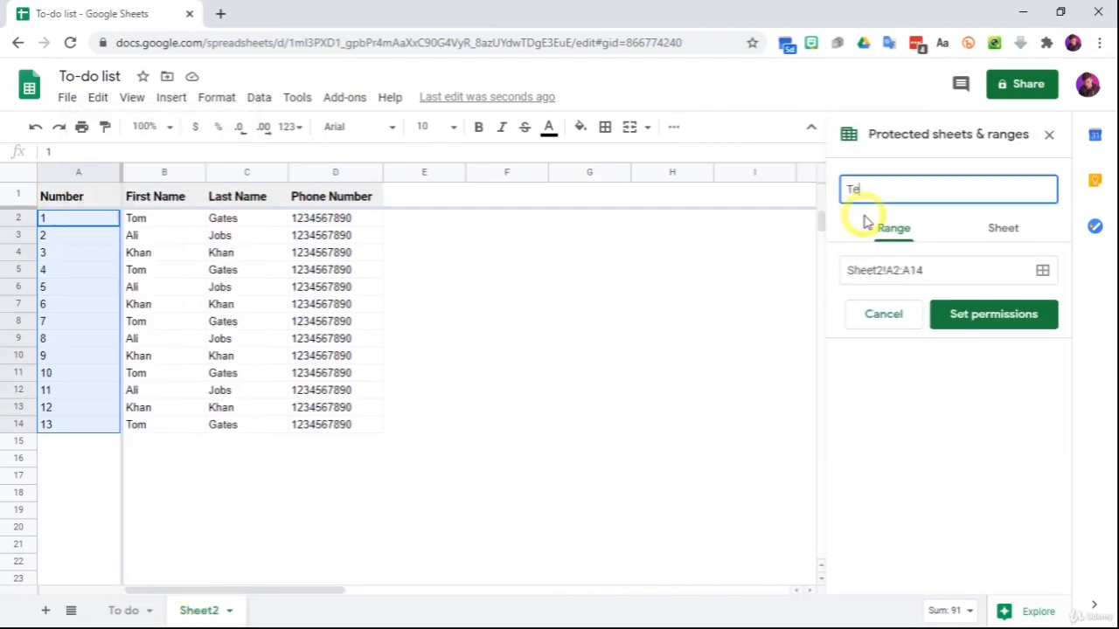
left_click(1011, 316)
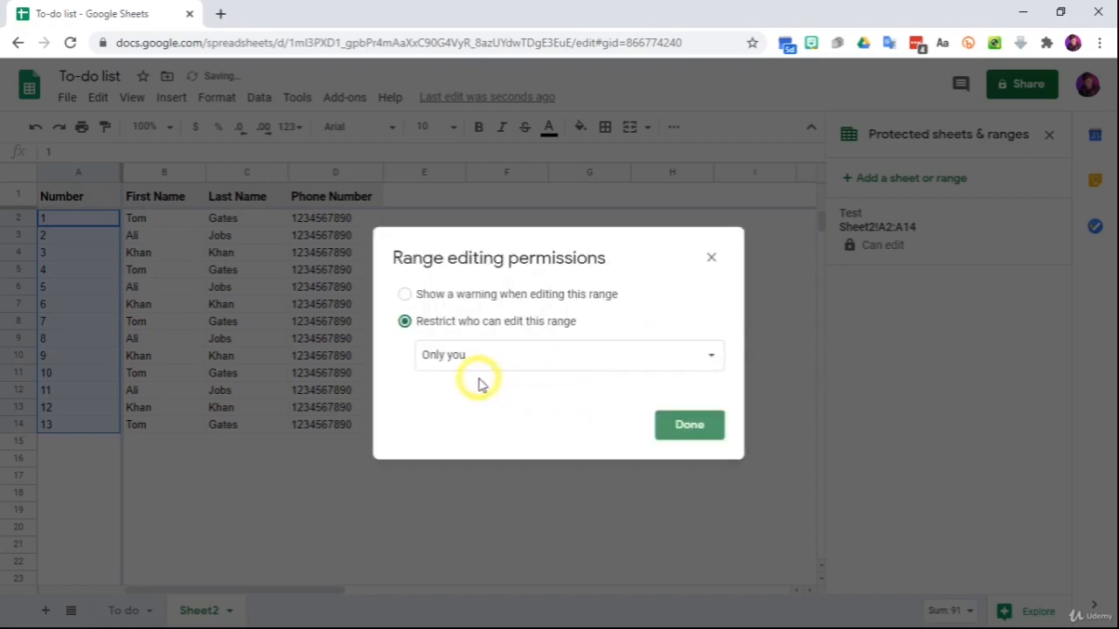
Set the protected range's editing permissions to show a warning when editing this range.
left_click(521, 360)
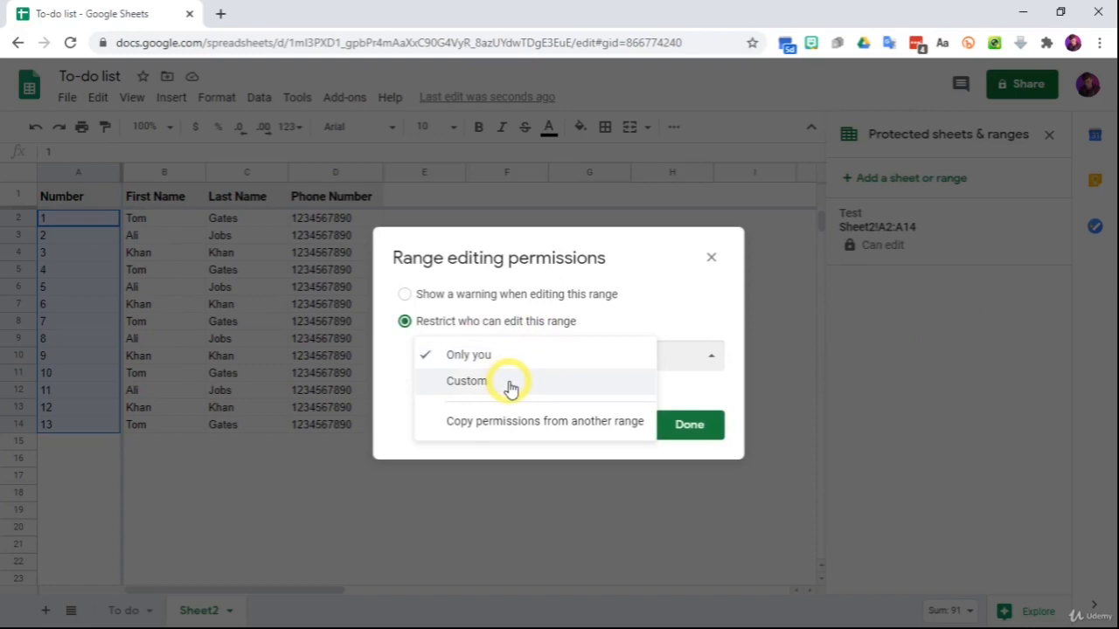
left_click(369, 367)
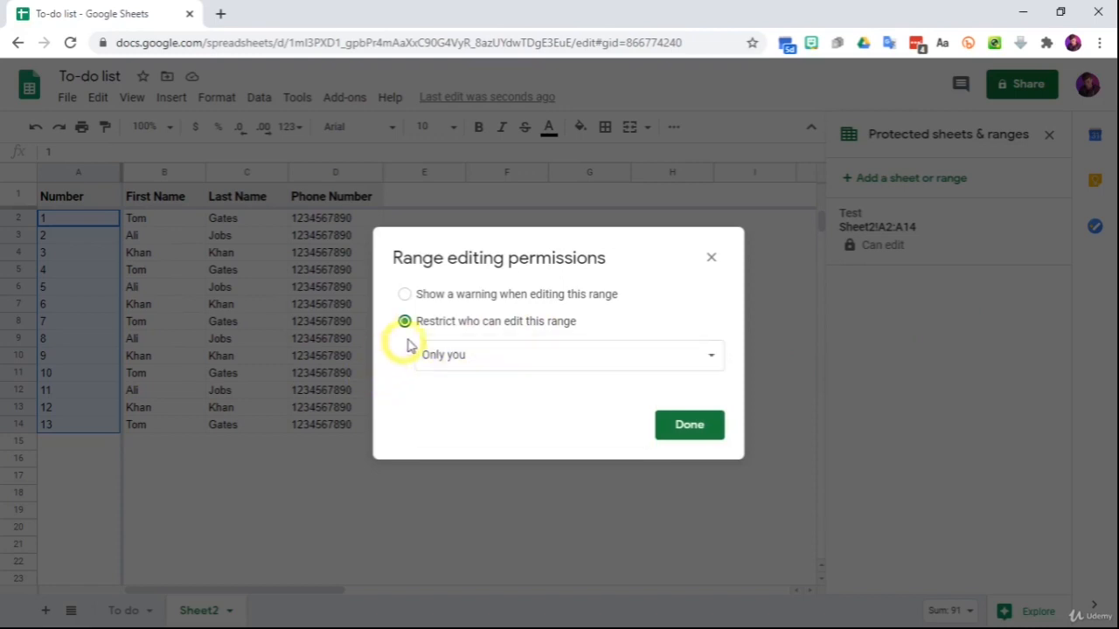
left_click(492, 297)
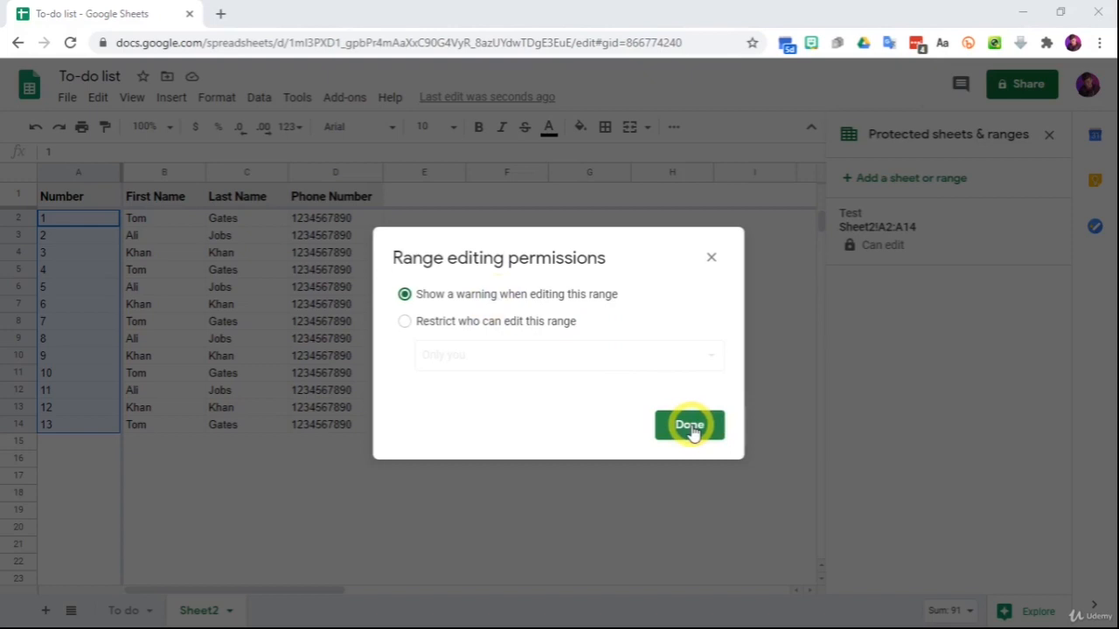
left_click(689, 426)
left_click(516, 426)
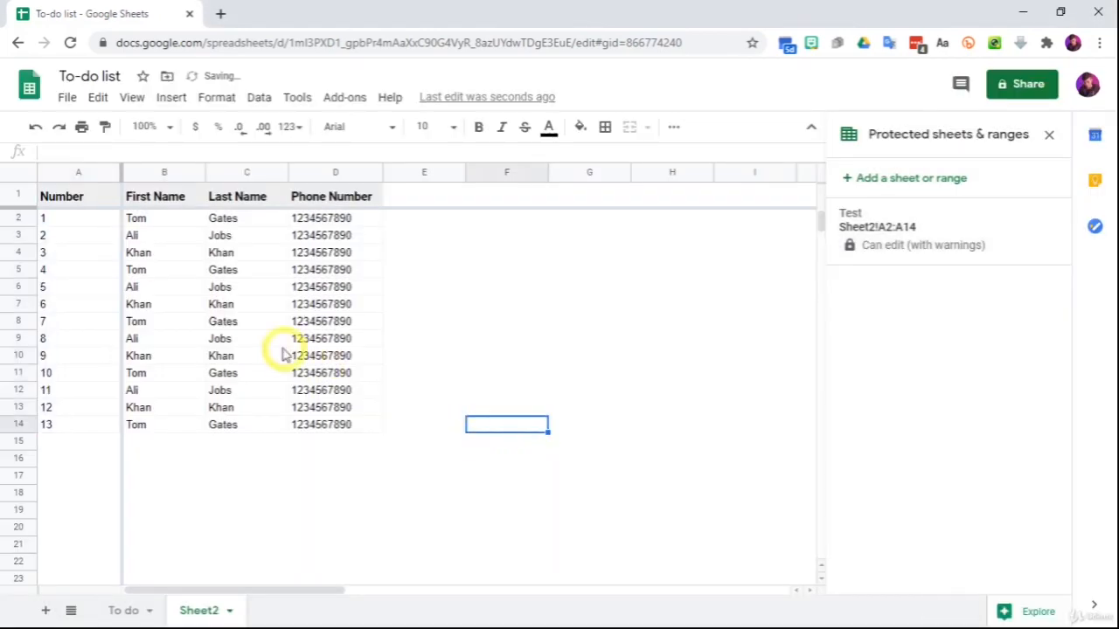
Try to edit a cell in the protected Number column and cancel the edit.
left_click(281, 340)
left_click(63, 254)
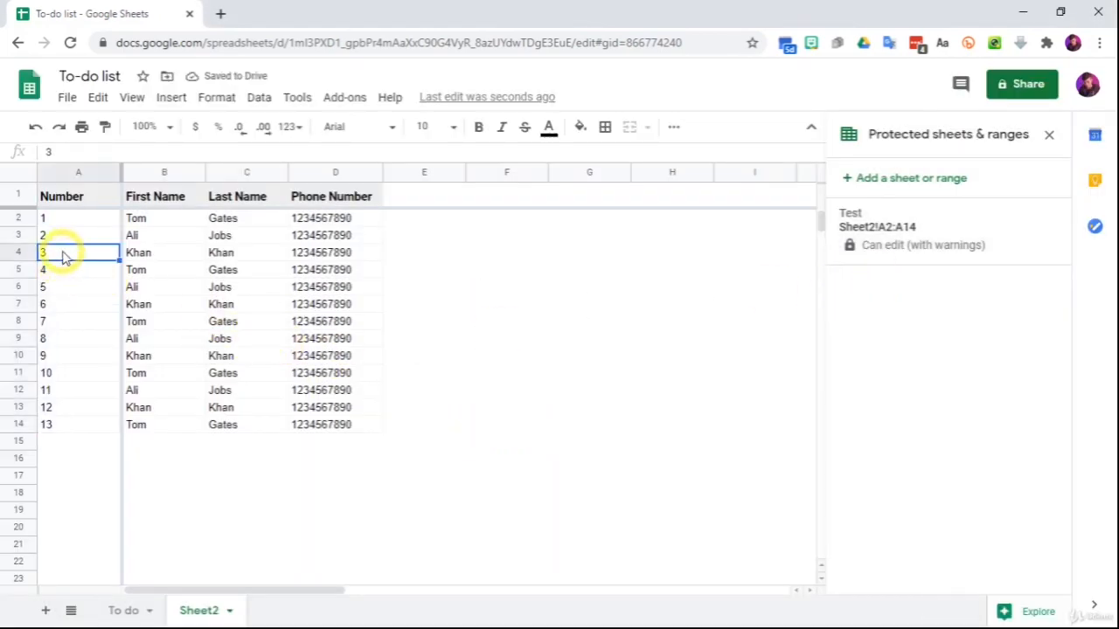
double_click(158, 288)
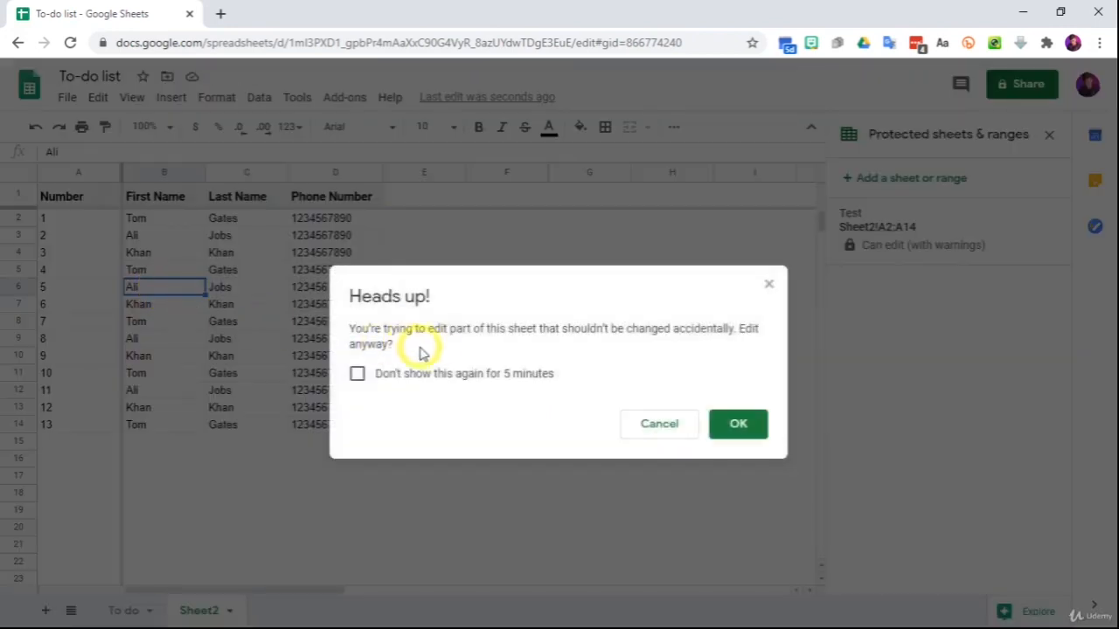
left_click(649, 425)
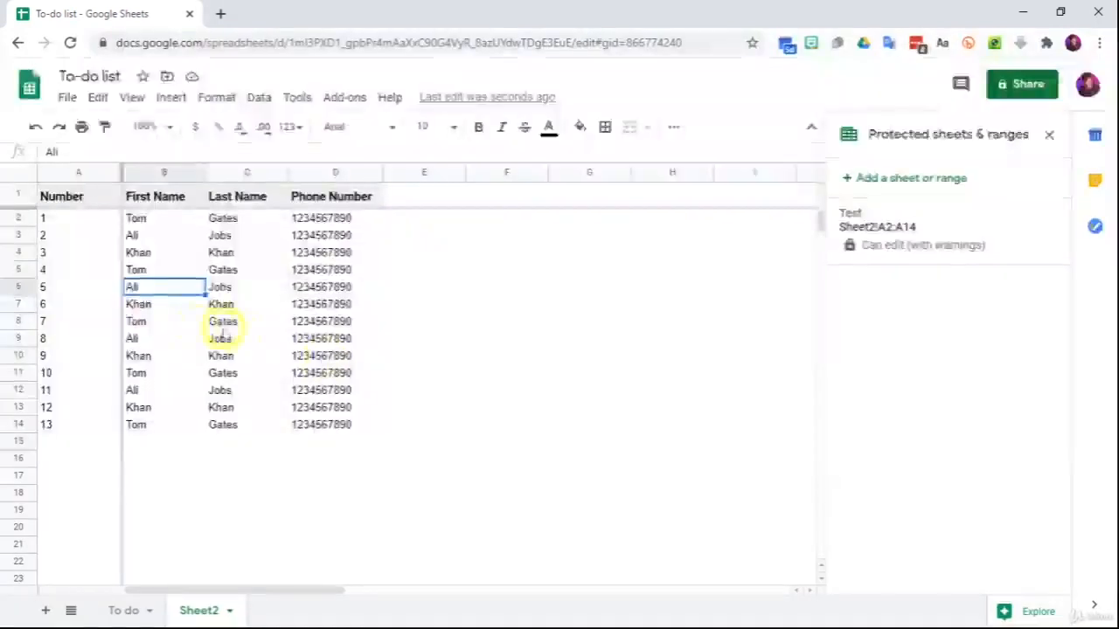
Turn on the display of protected ranges, turn it off again, and close the list of protected ranges.
left_click(132, 97)
left_click(203, 194)
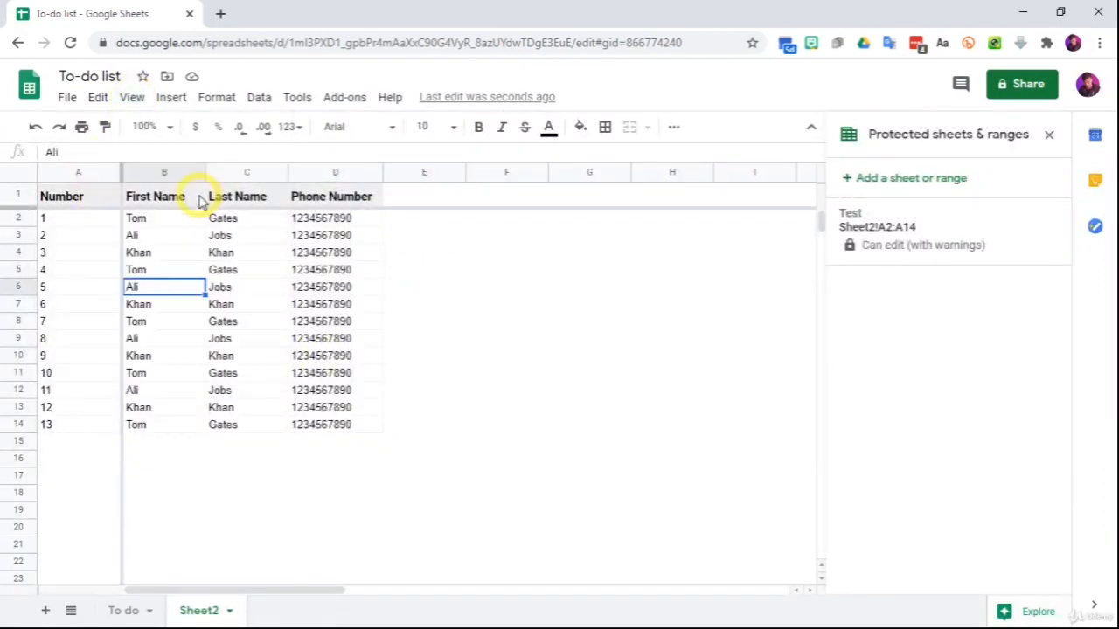
left_click(97, 97)
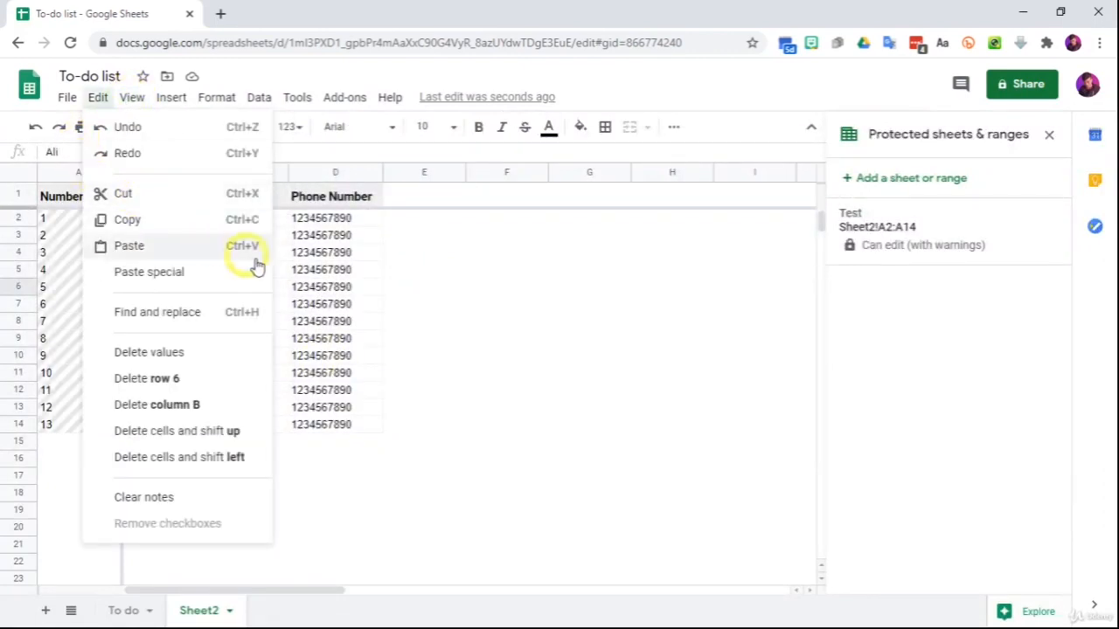
left_click(335, 286)
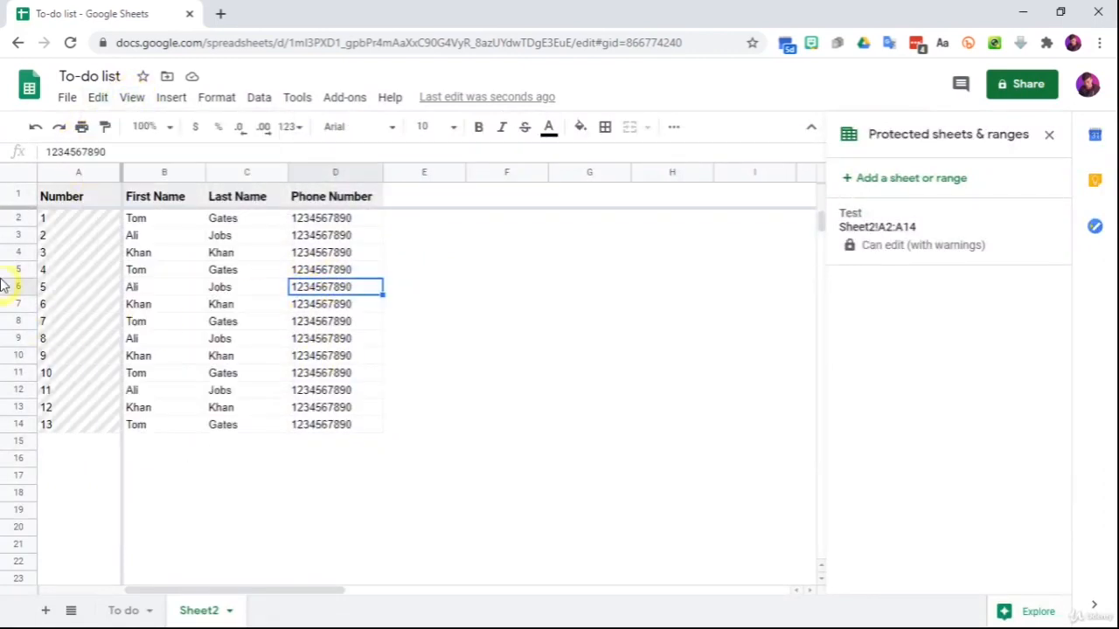
left_click(131, 98)
left_click(158, 197)
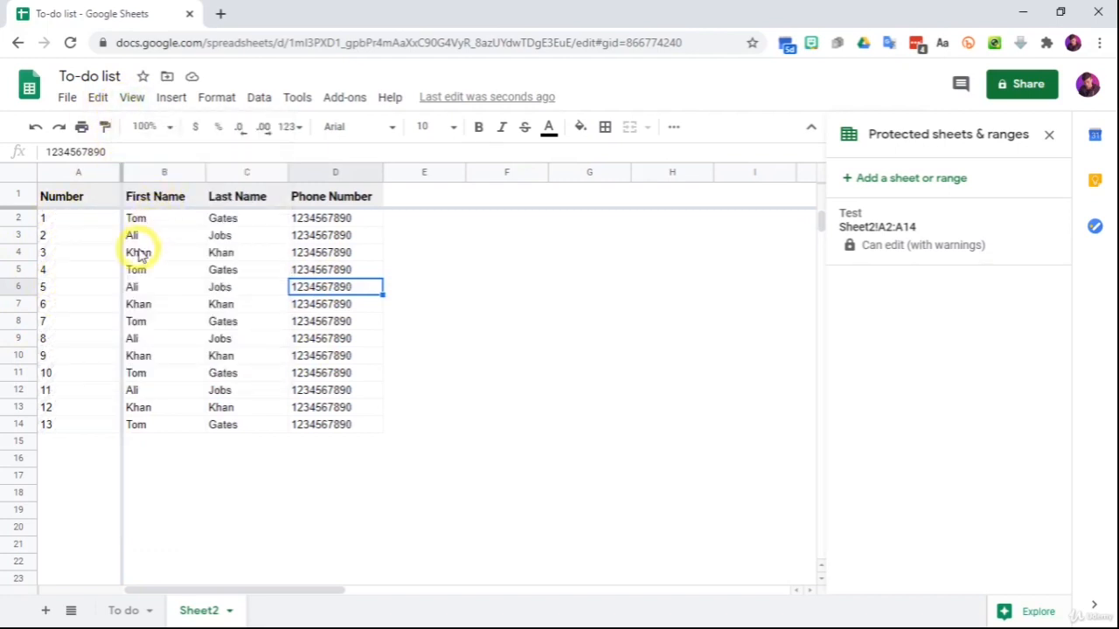
left_click(88, 258)
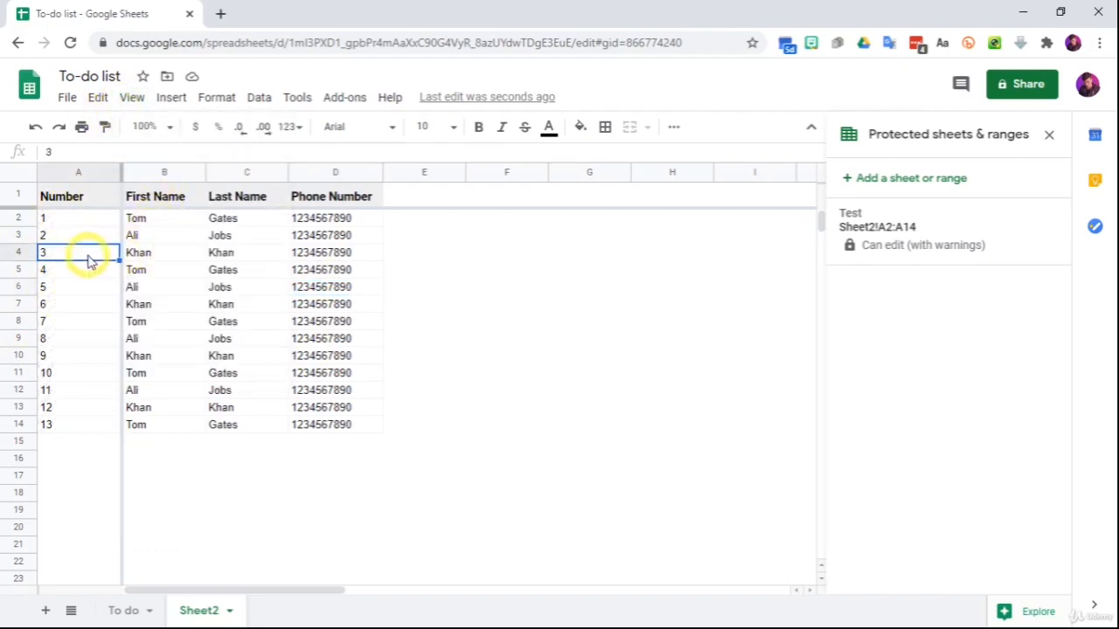
left_click(1048, 134)
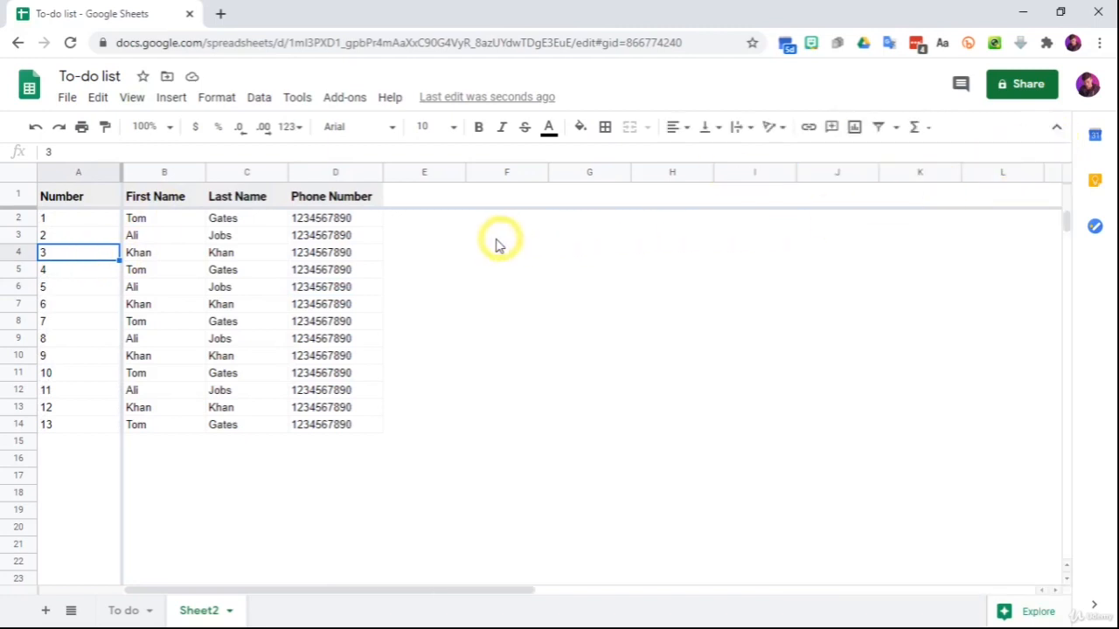
left_click_drag(367, 196, 163, 205)
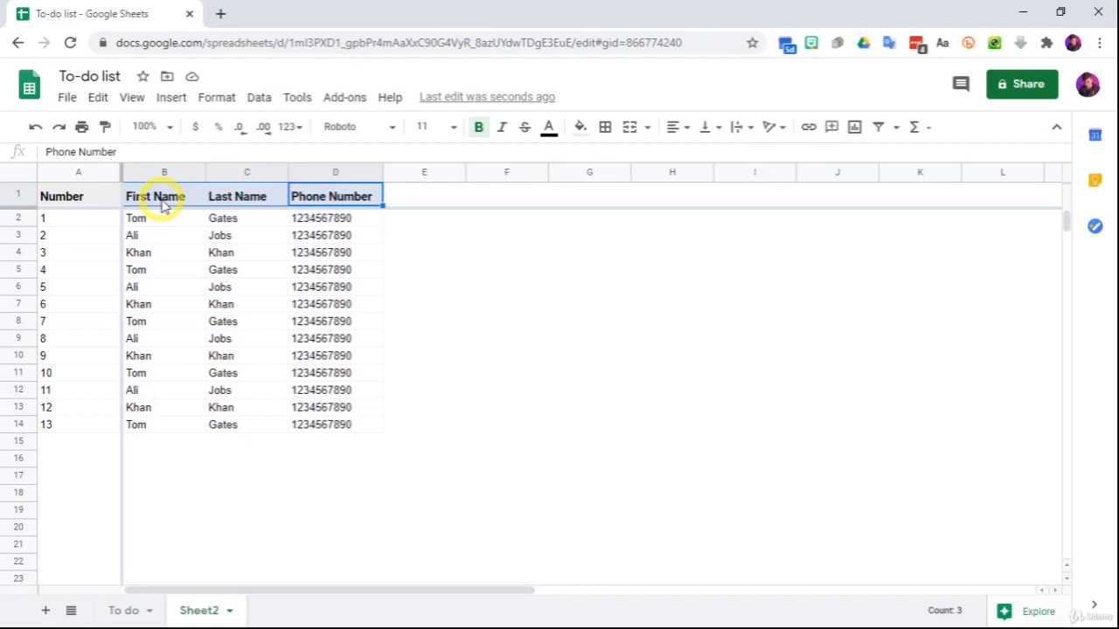
left_click(171, 253)
right_click(179, 255)
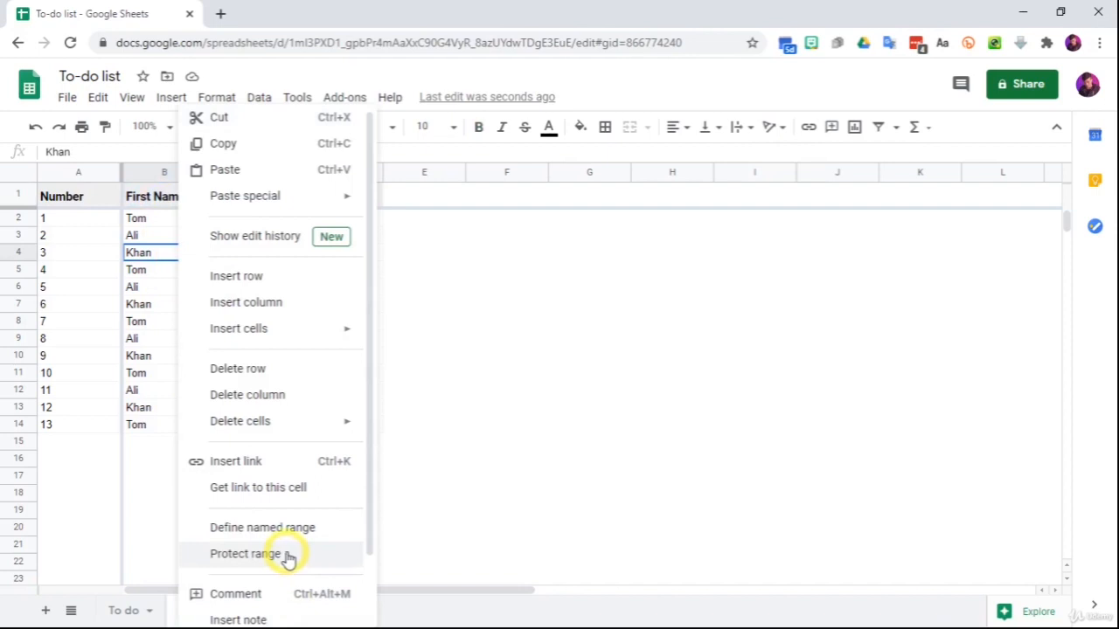
left_click(100, 200)
Try to define the header cells A1:D1 as a named range called Table Title.
left_click_drag(107, 203, 339, 210)
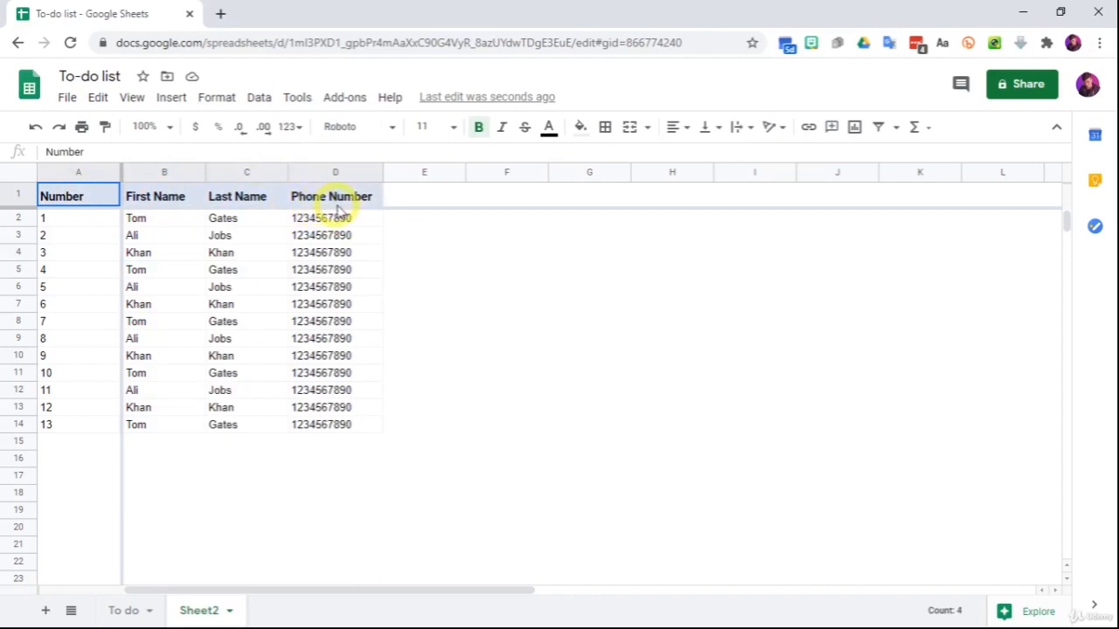
right_click(341, 210)
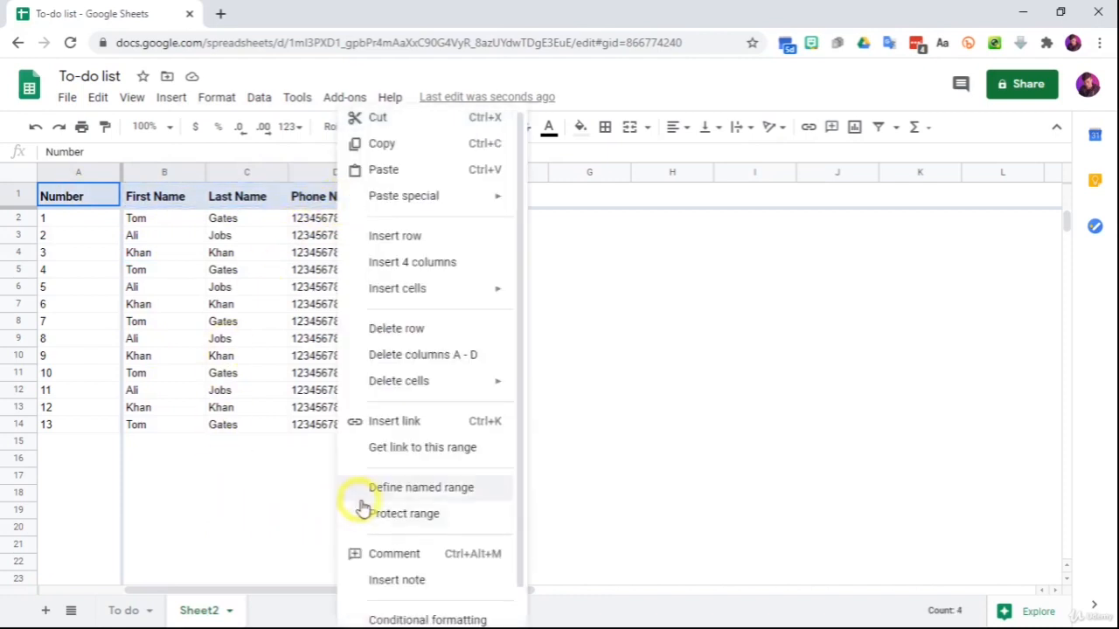
left_click(389, 488)
type("T")
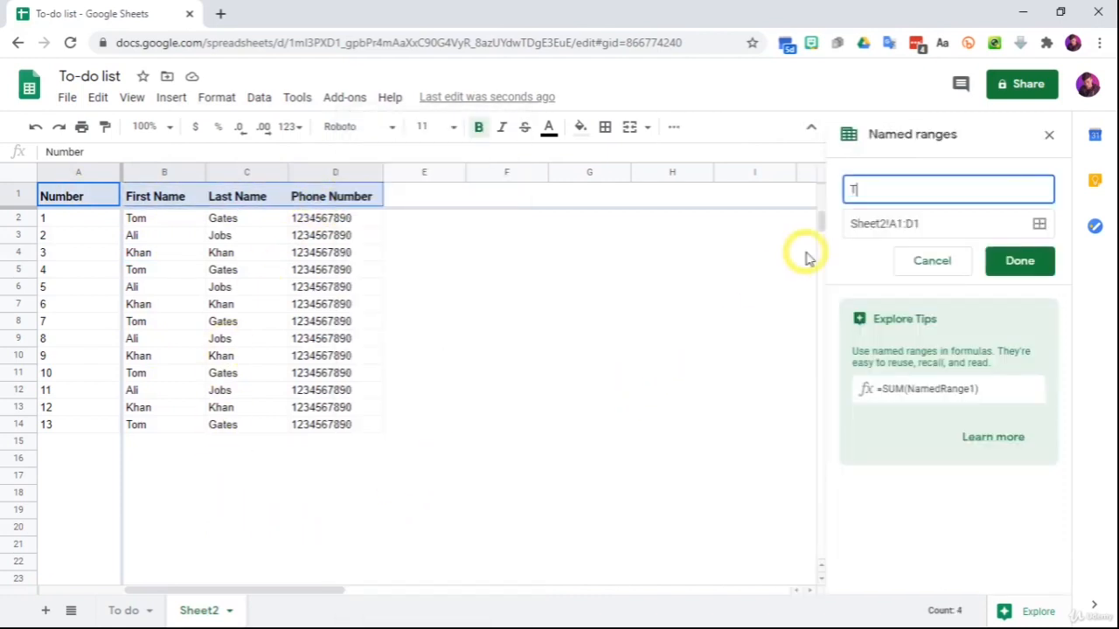
type("itle")
left_click(1019, 263)
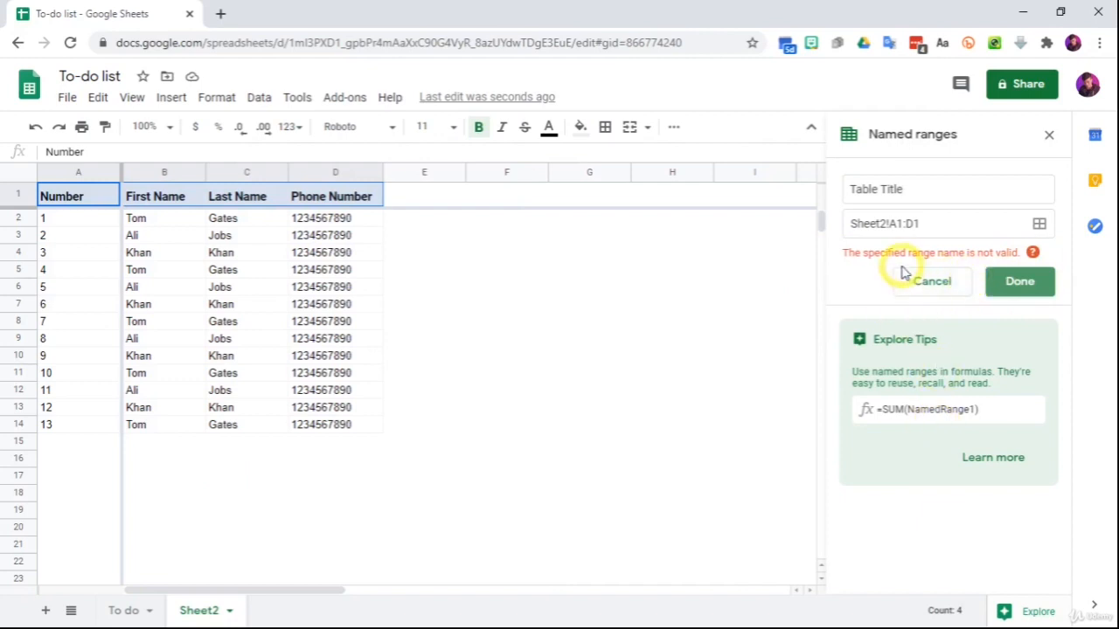
Remove the space from the range name, save it as TableTitle, and close the list of named ranges.
left_click(885, 190)
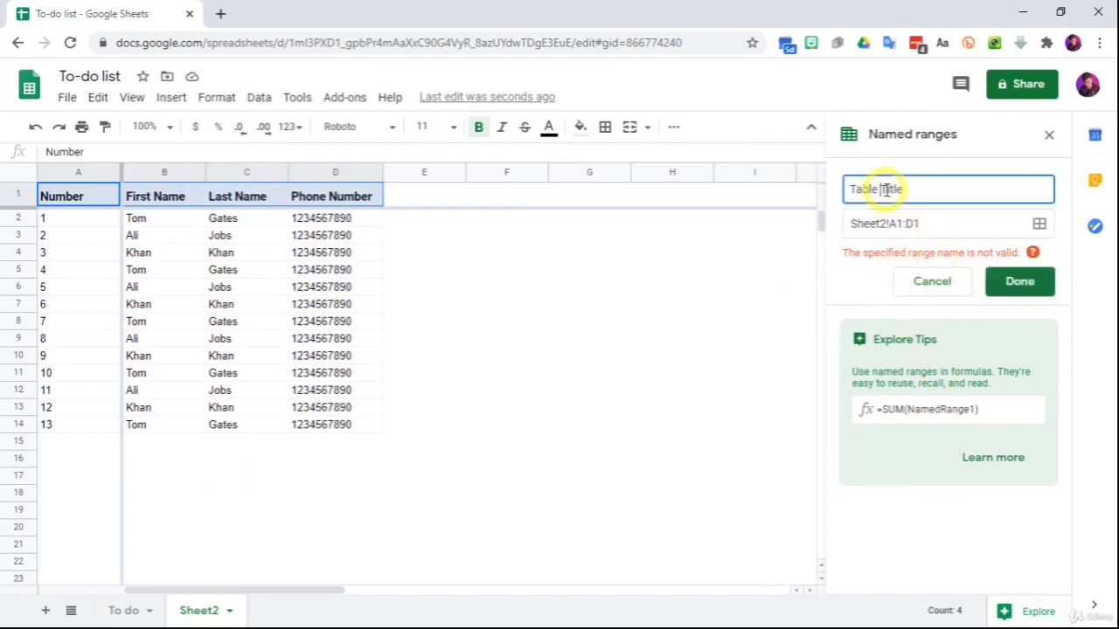
left_click(1017, 284)
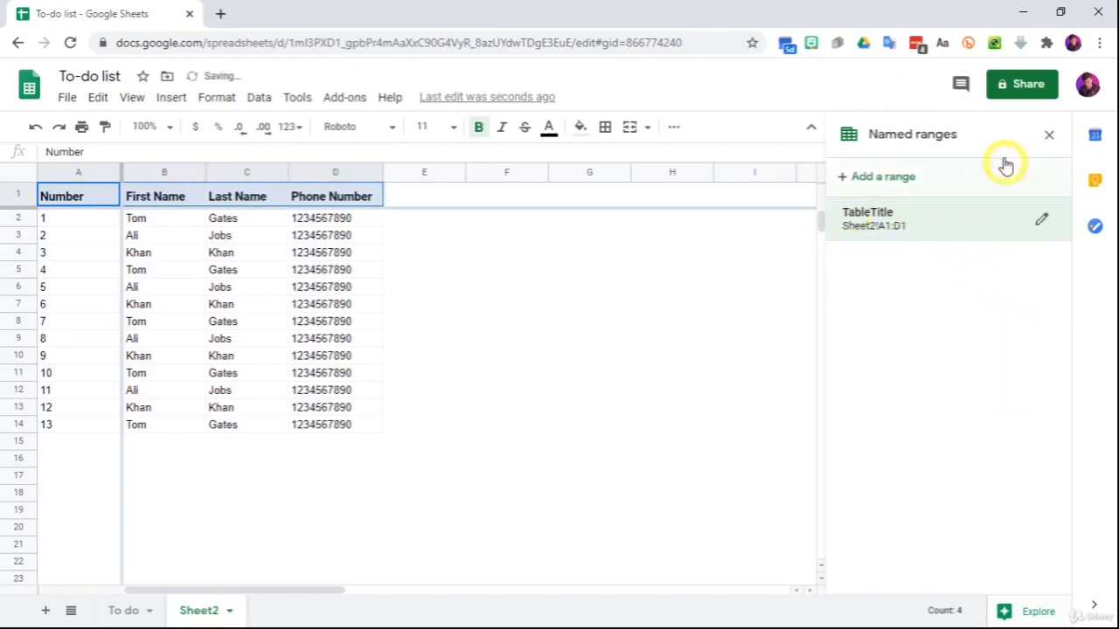
left_click(1049, 138)
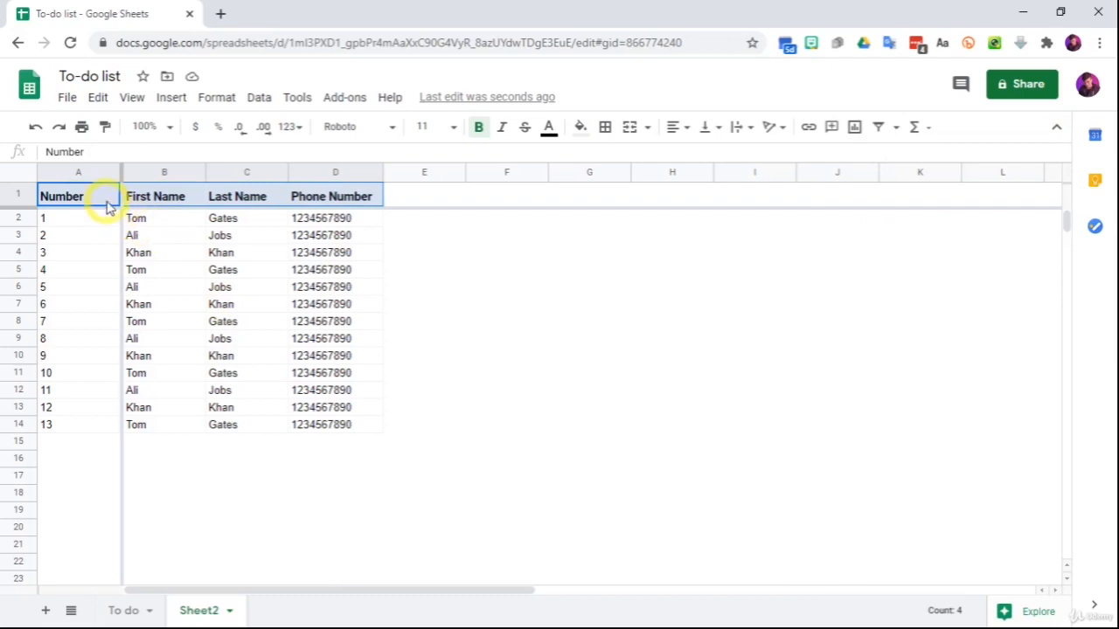
left_click(170, 242)
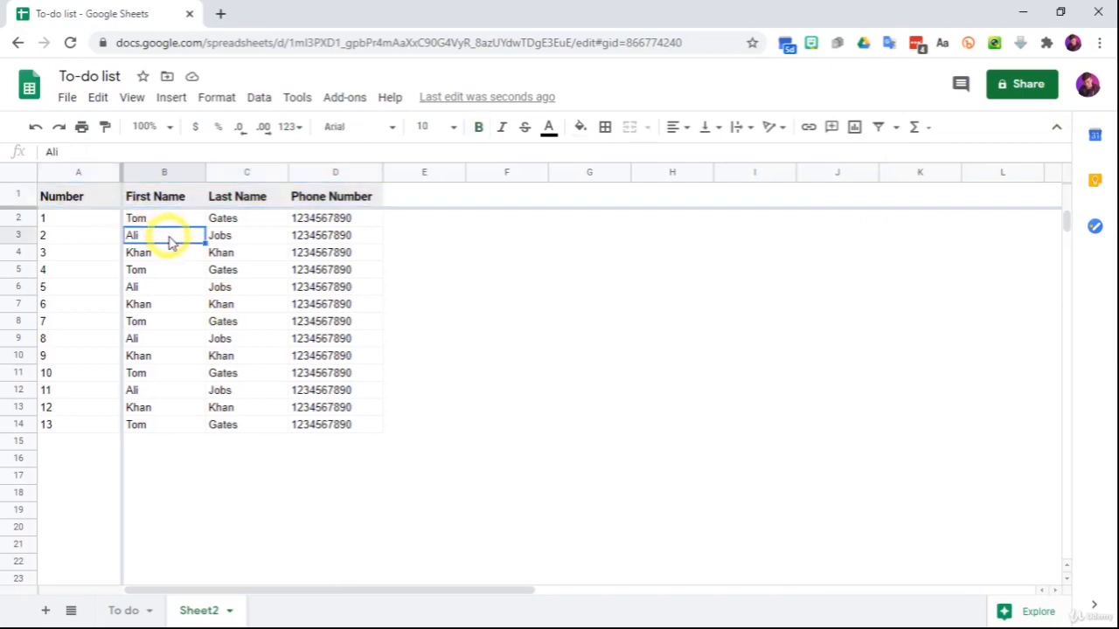
Switch the sheet to showing formulas and switch it back to showing values.
left_click(134, 97)
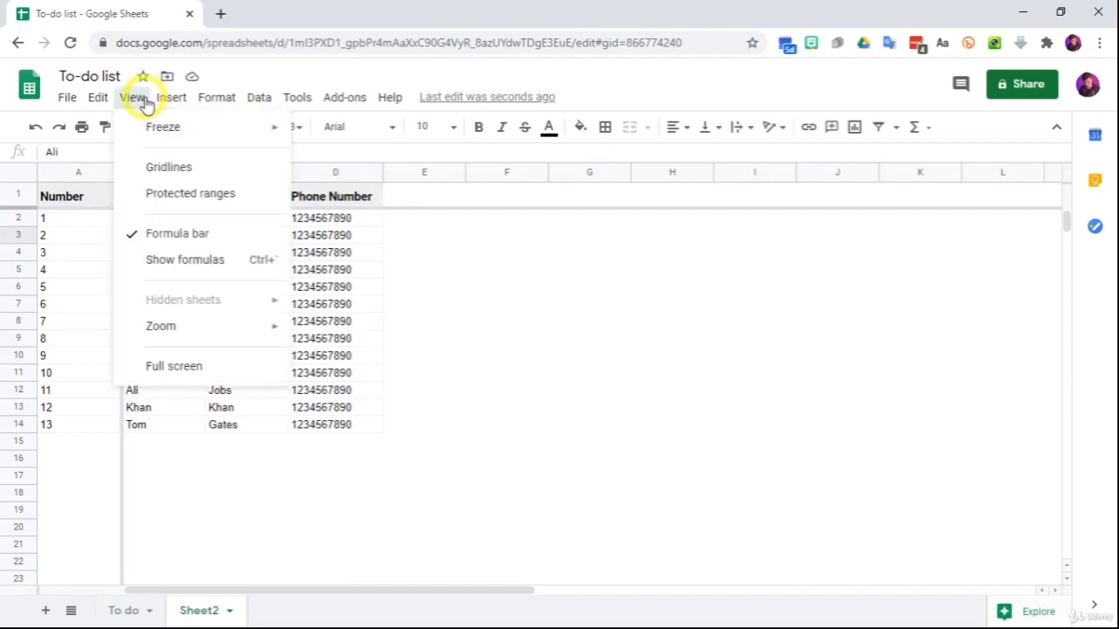
left_click(179, 262)
left_click(134, 98)
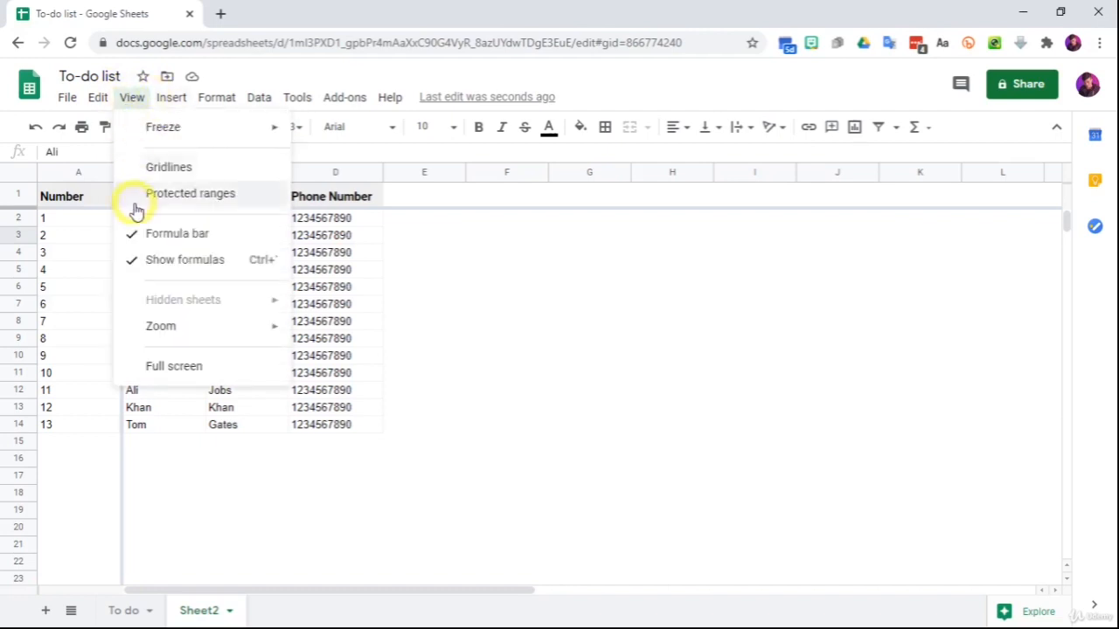
left_click(164, 261)
left_click_drag(79, 235, 253, 289)
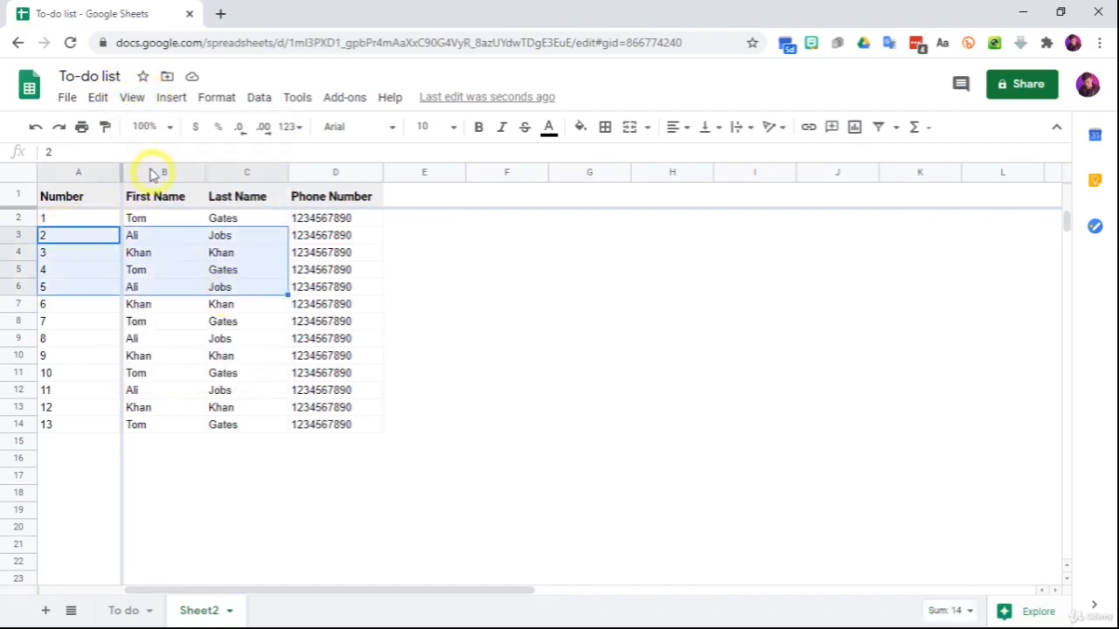
Hide the To do sheet.
left_click(133, 100)
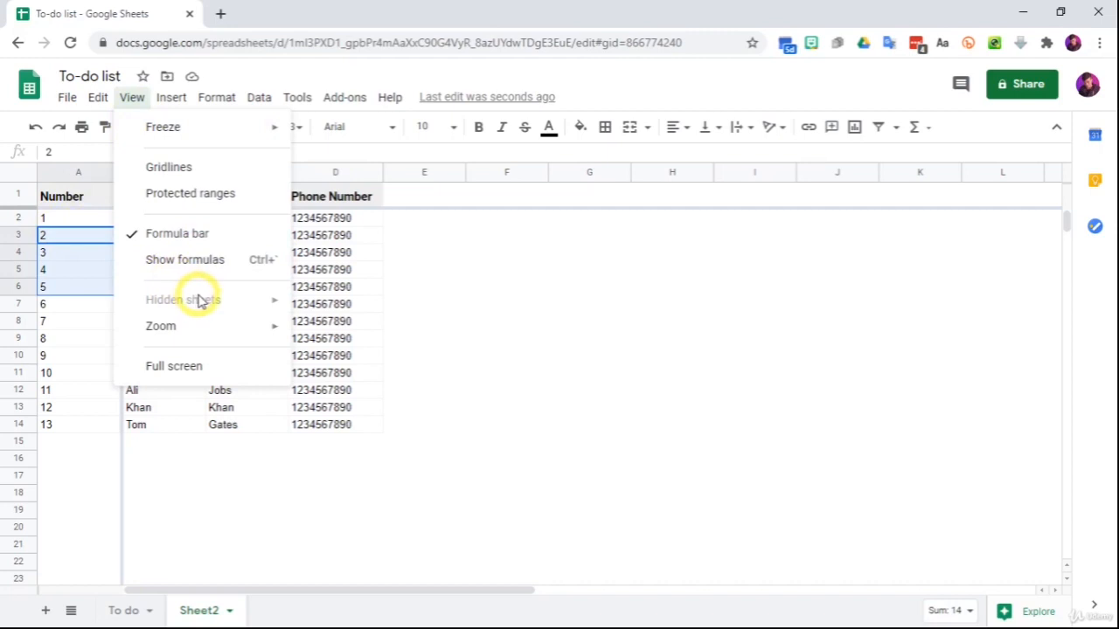
left_click(127, 612)
right_click(127, 611)
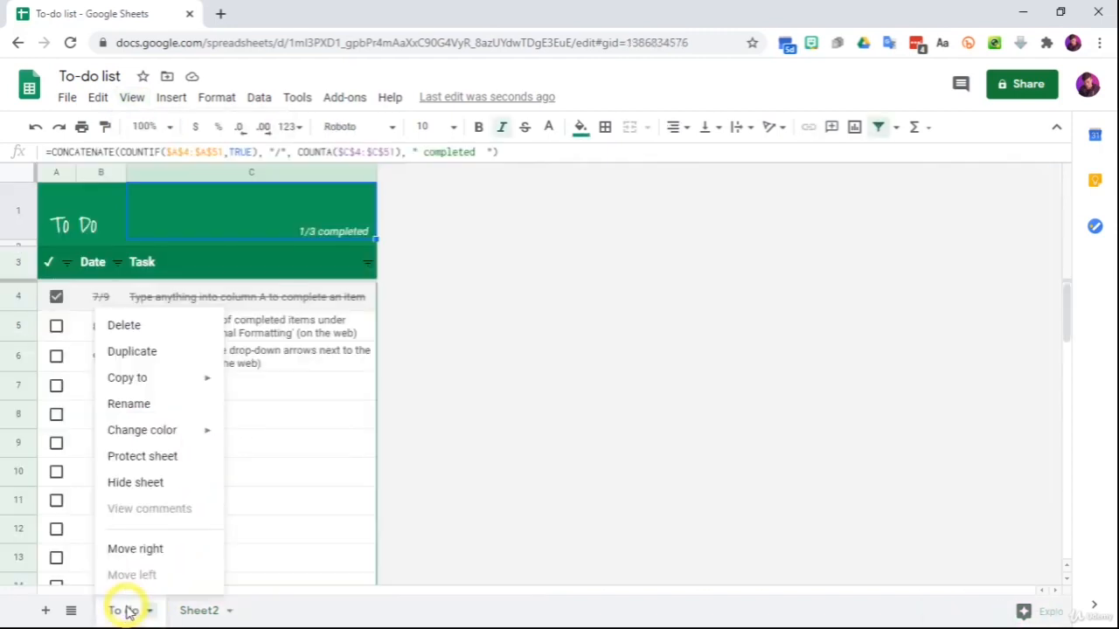
left_click(144, 483)
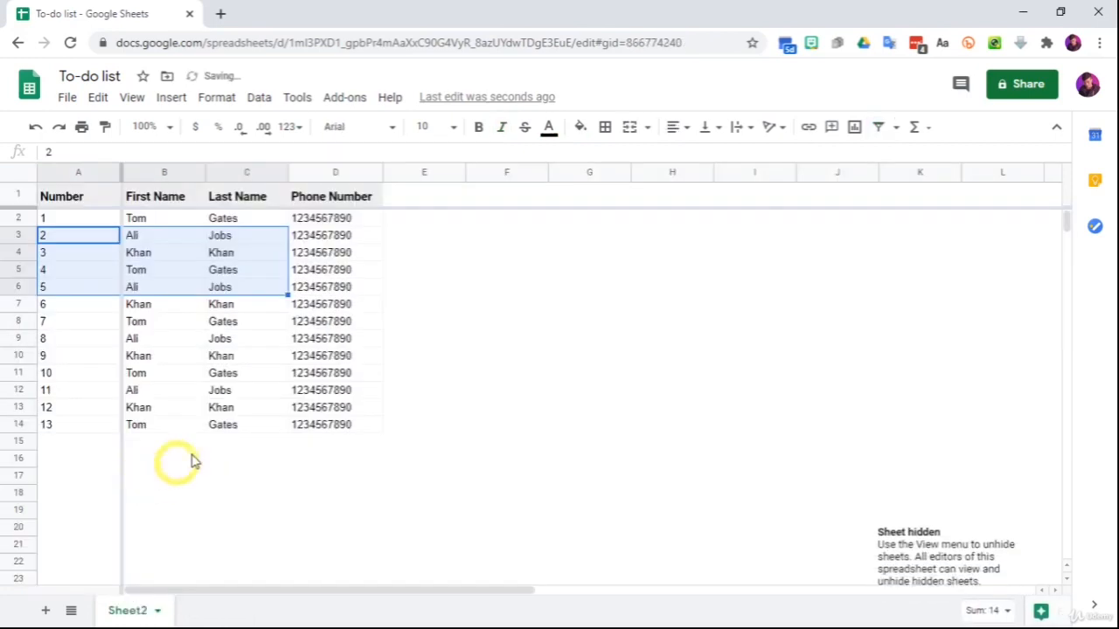
Check the list of hidden sheets and set the sheet's zoom to 125%.
left_click(132, 98)
mouse_move(206, 313)
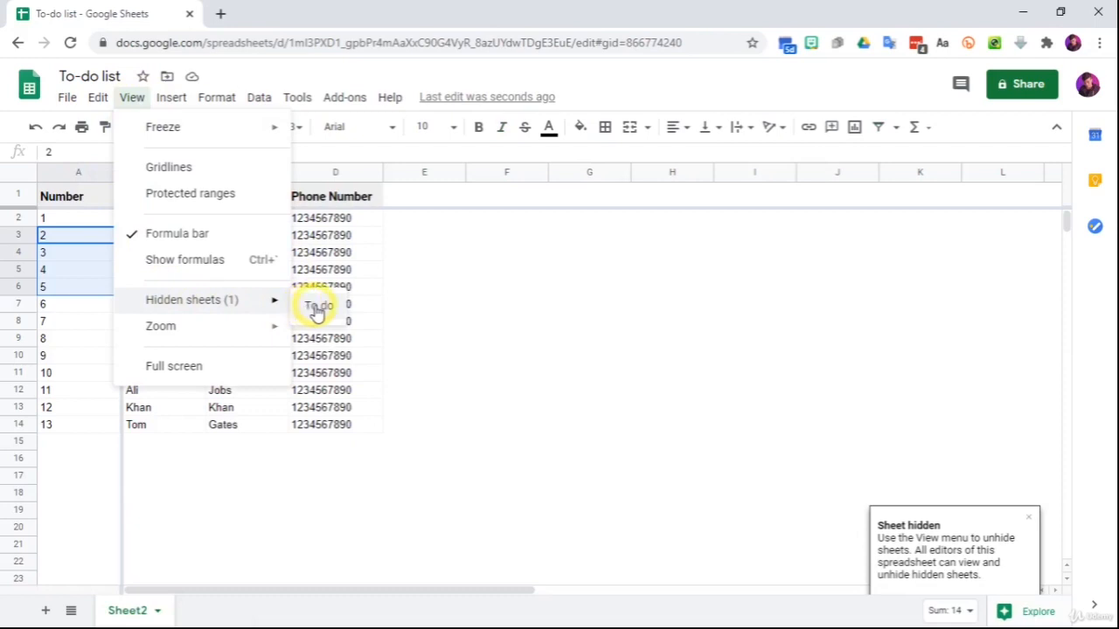
mouse_move(241, 332)
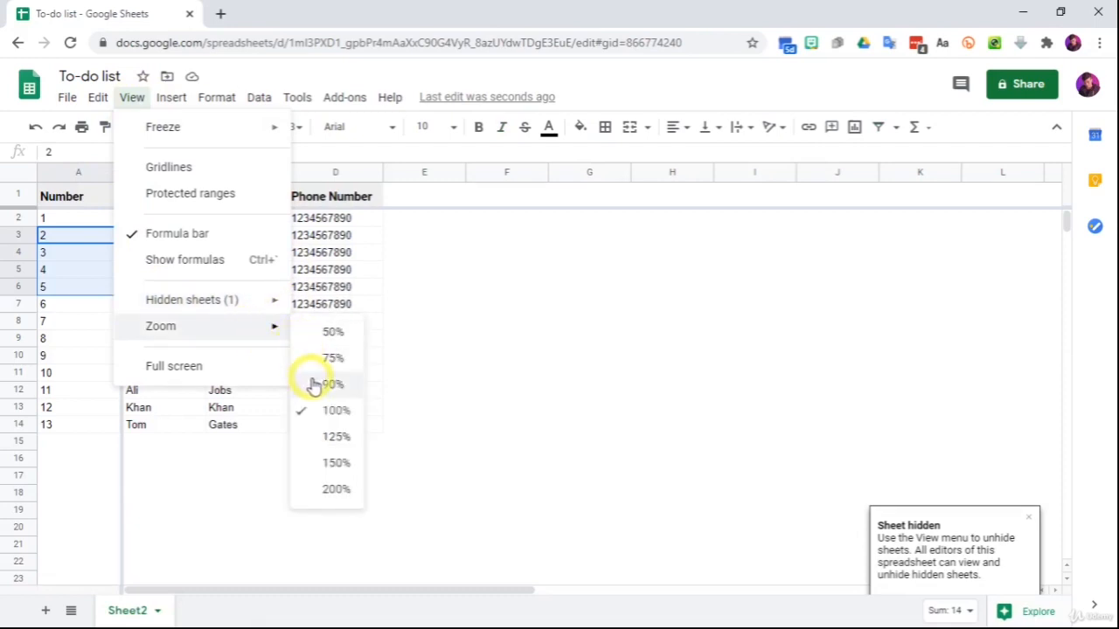
left_click(337, 438)
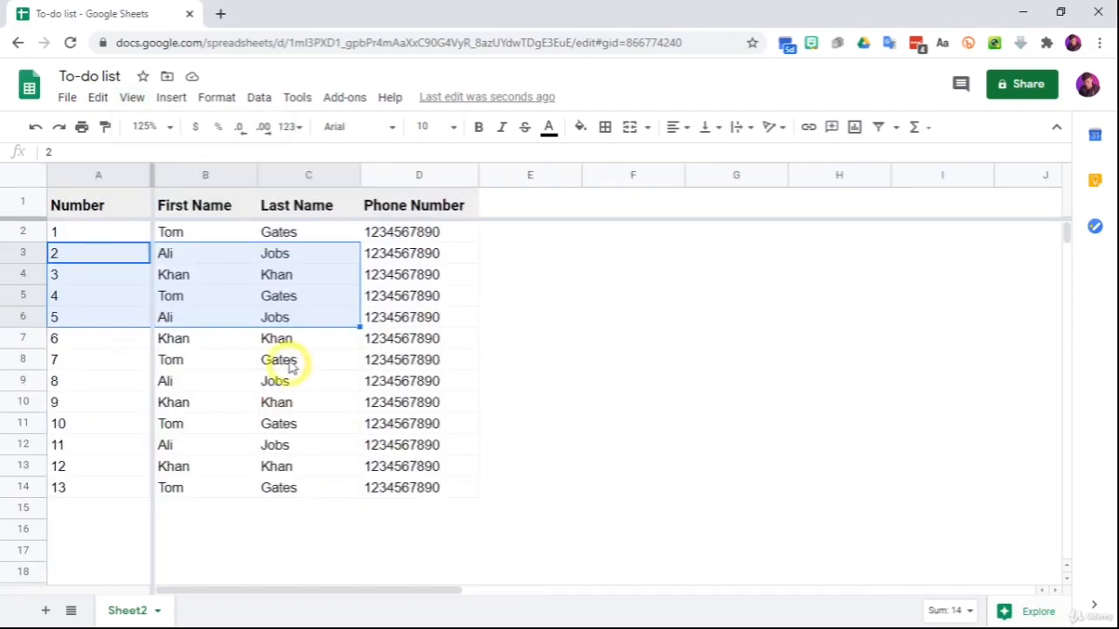
left_click(288, 341)
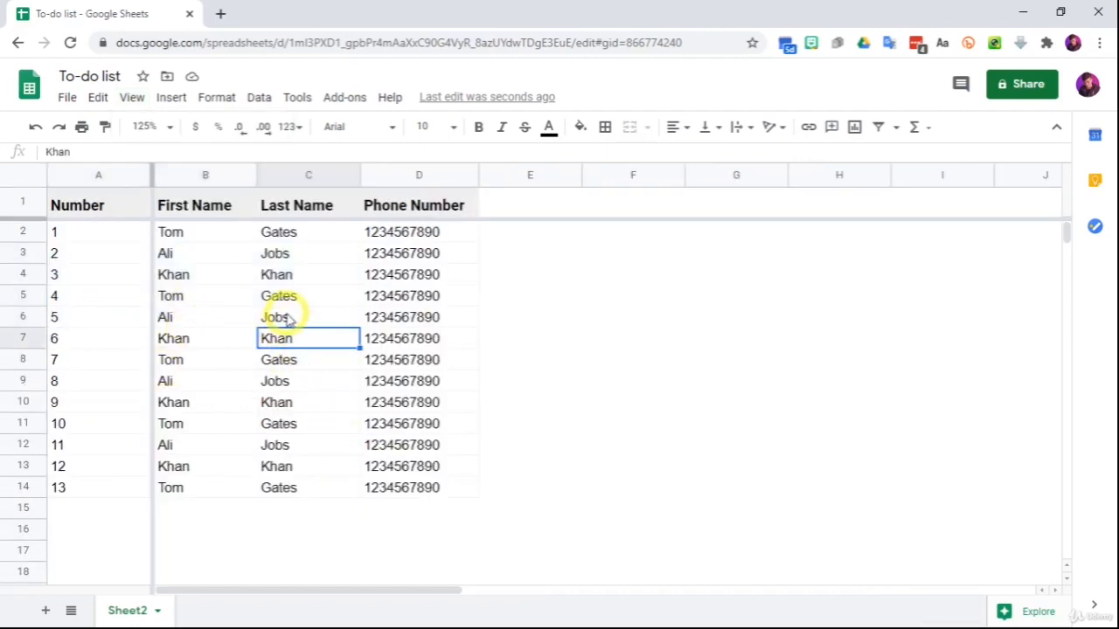
left_click(132, 97)
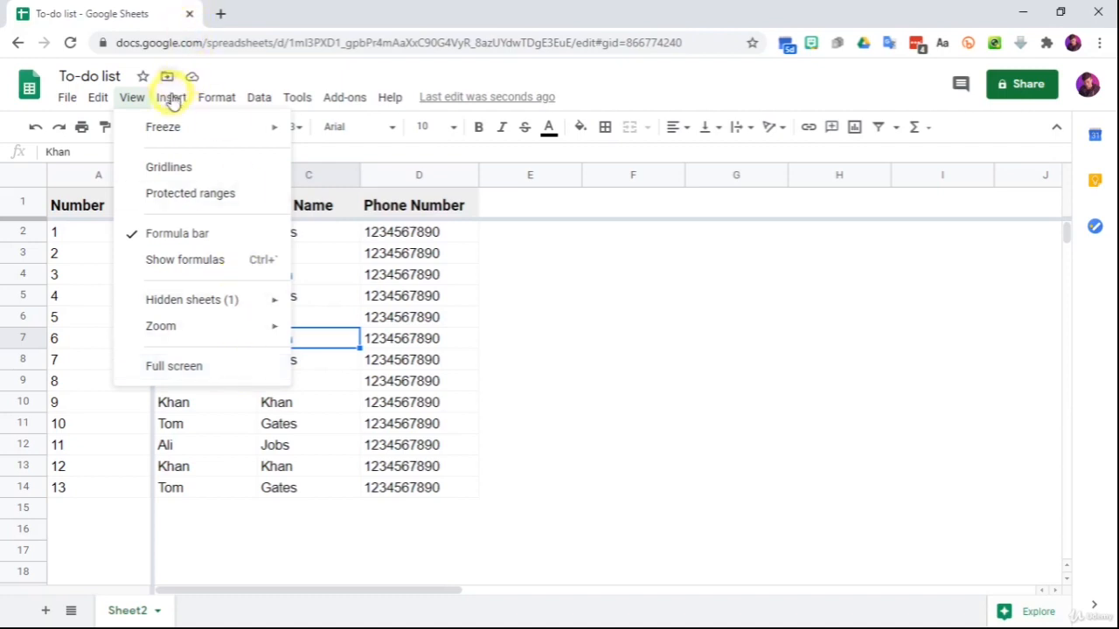
mouse_move(171, 103)
mouse_move(352, 102)
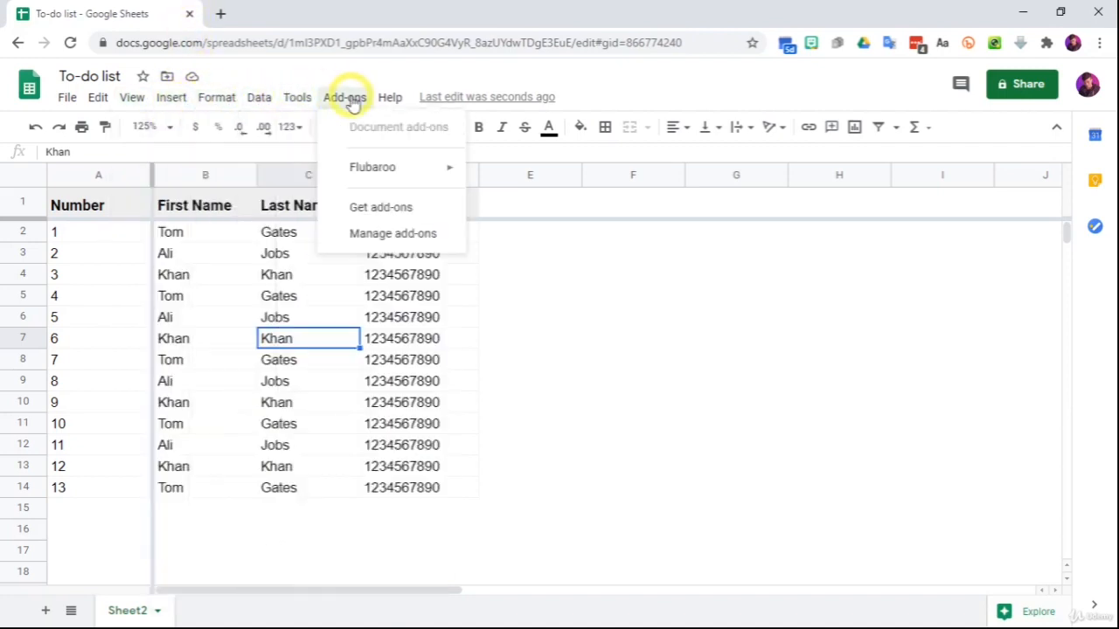